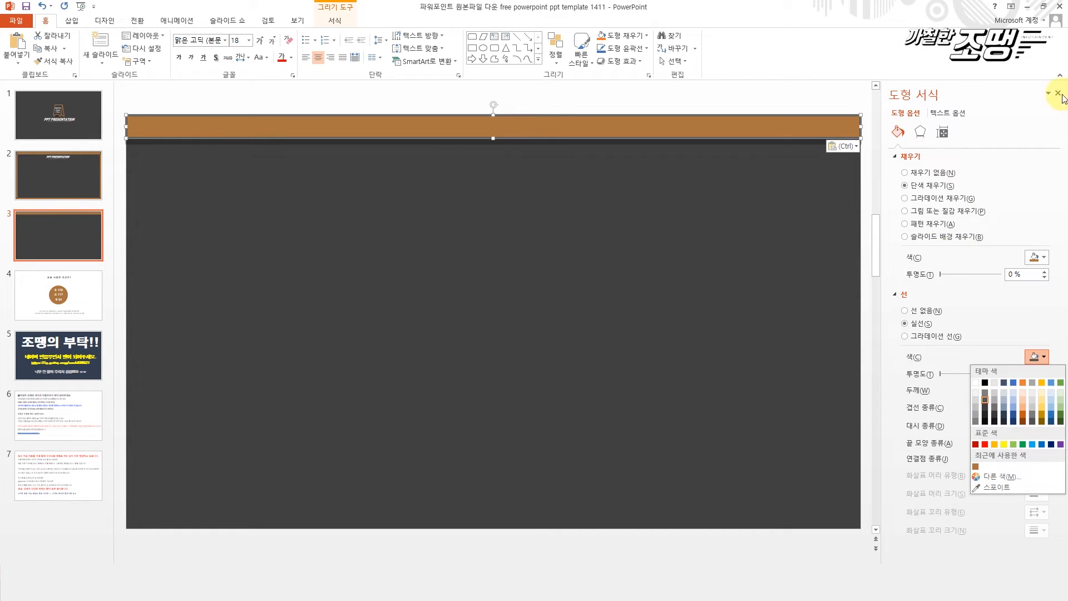
Review the shadow presets and shadow values of the brown bar on slide 3
click(922, 134)
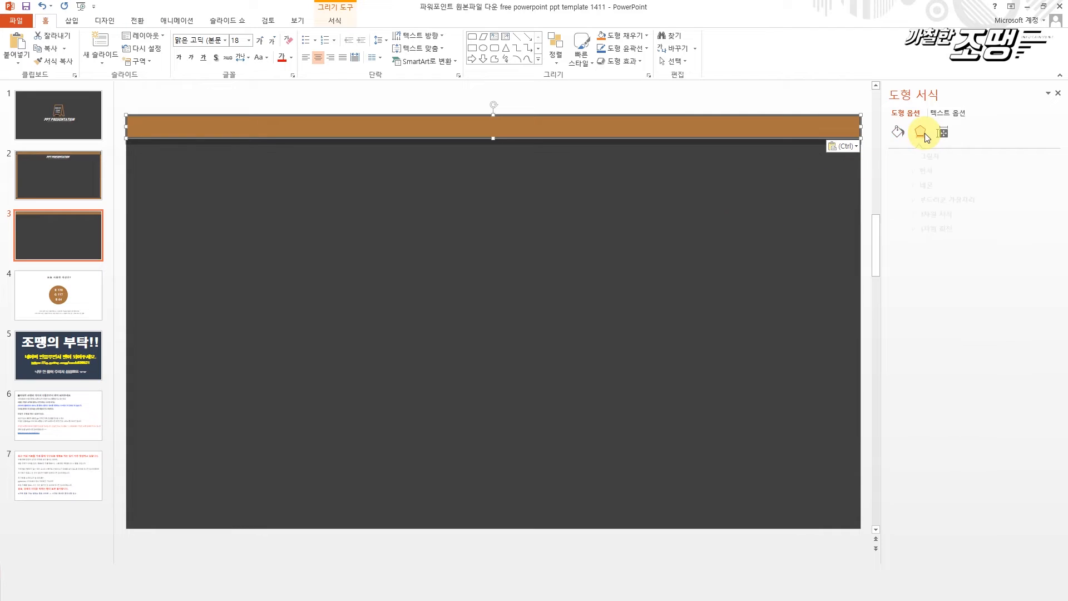
click(907, 157)
click(1040, 173)
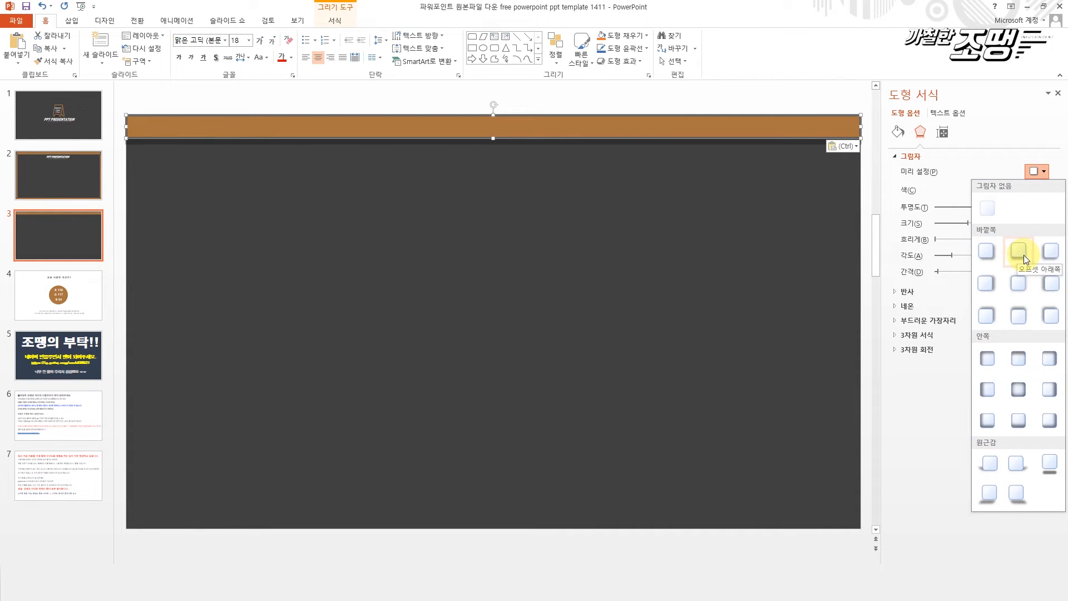
click(910, 431)
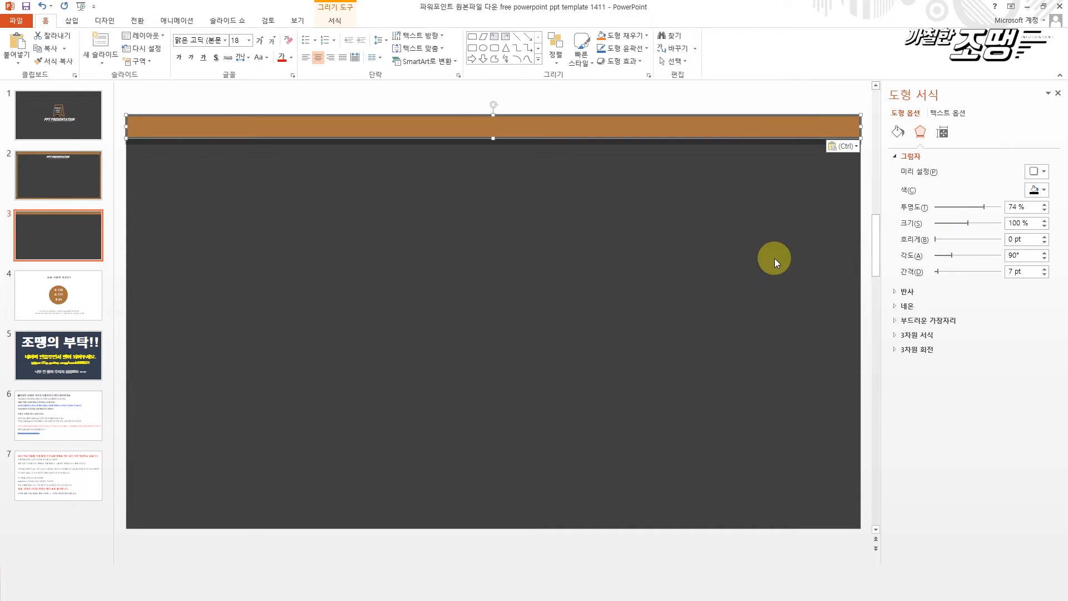
click(776, 260)
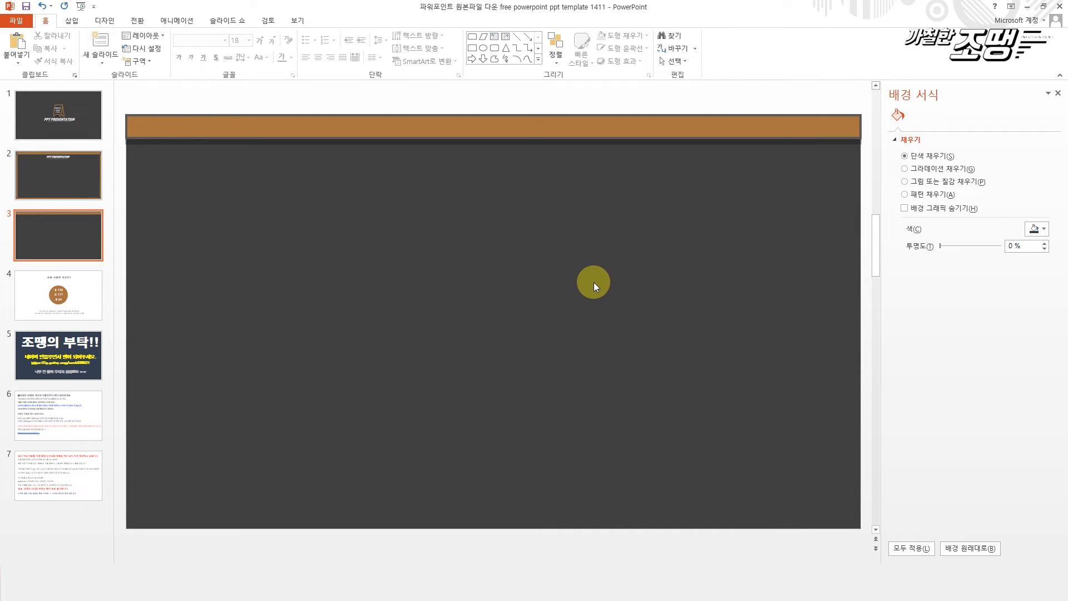
Copy the wood-grain shape from slide 2's top frame onto slide 3, enlarge it to examine its curves, and delete it
click(29, 168)
click(276, 128)
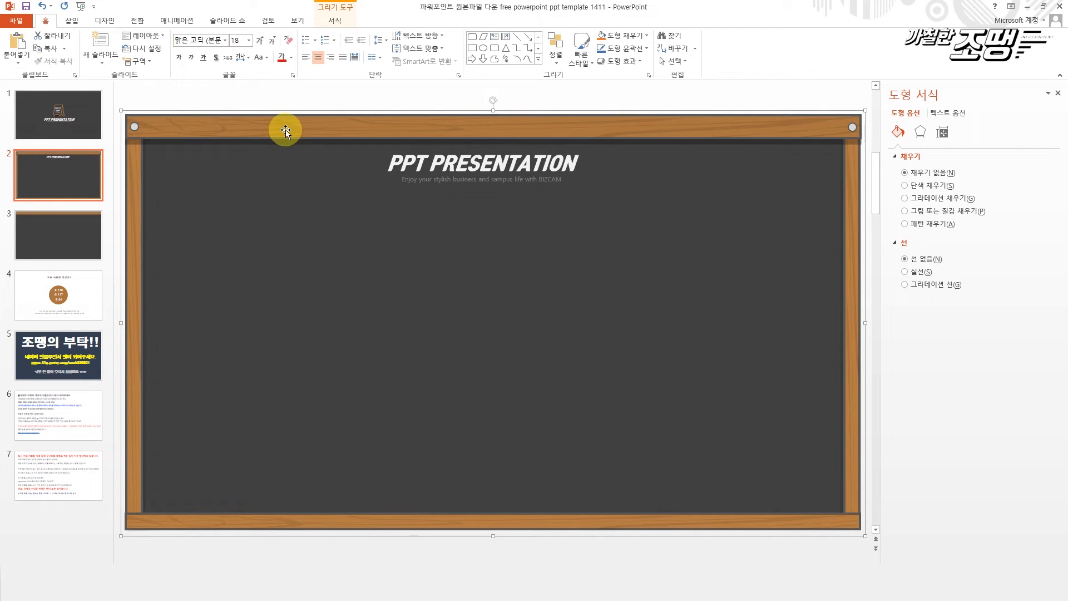
click(302, 130)
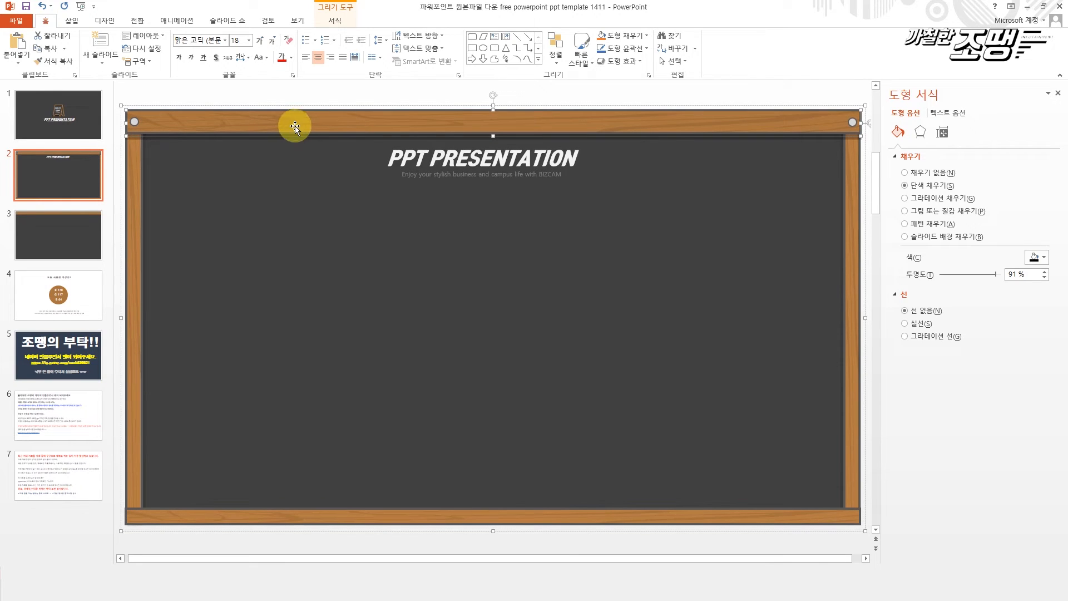
click(75, 239)
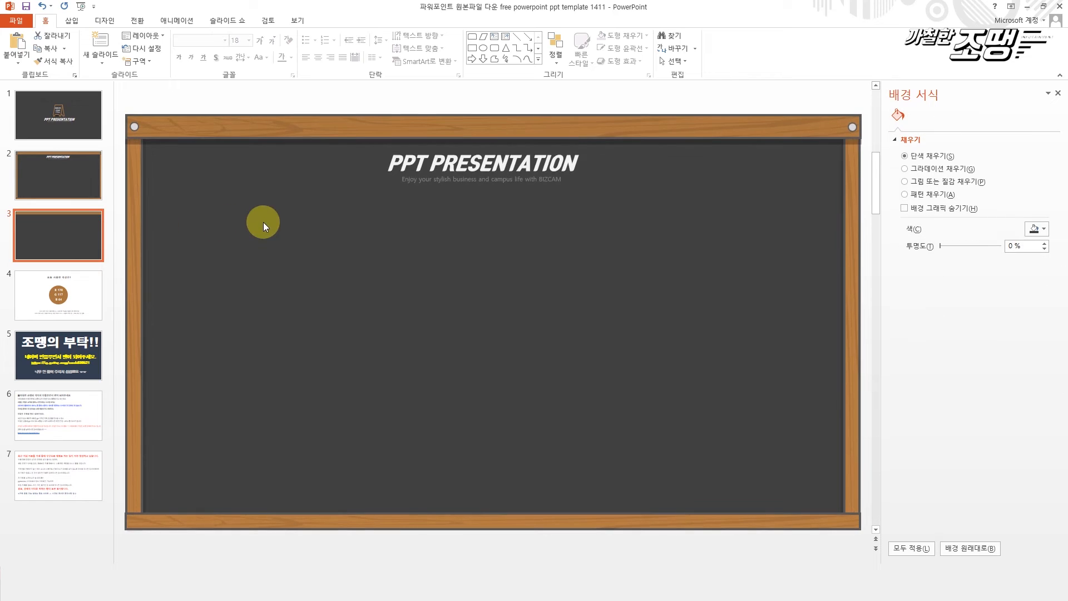
key(ctrl+v)
drag(295, 125, 296, 216)
drag(497, 225, 513, 462)
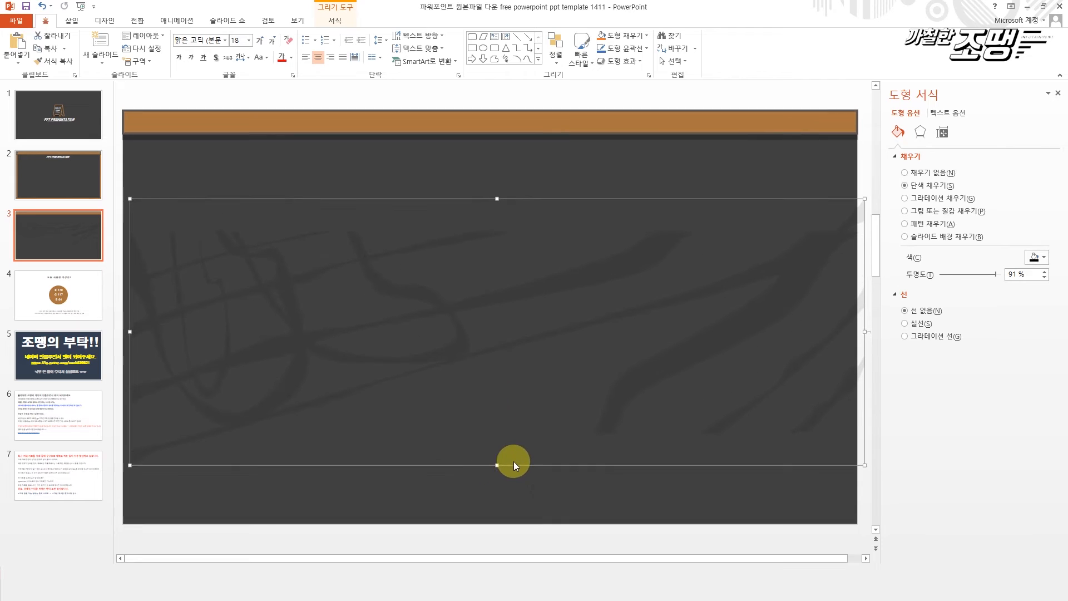
key(Delete)
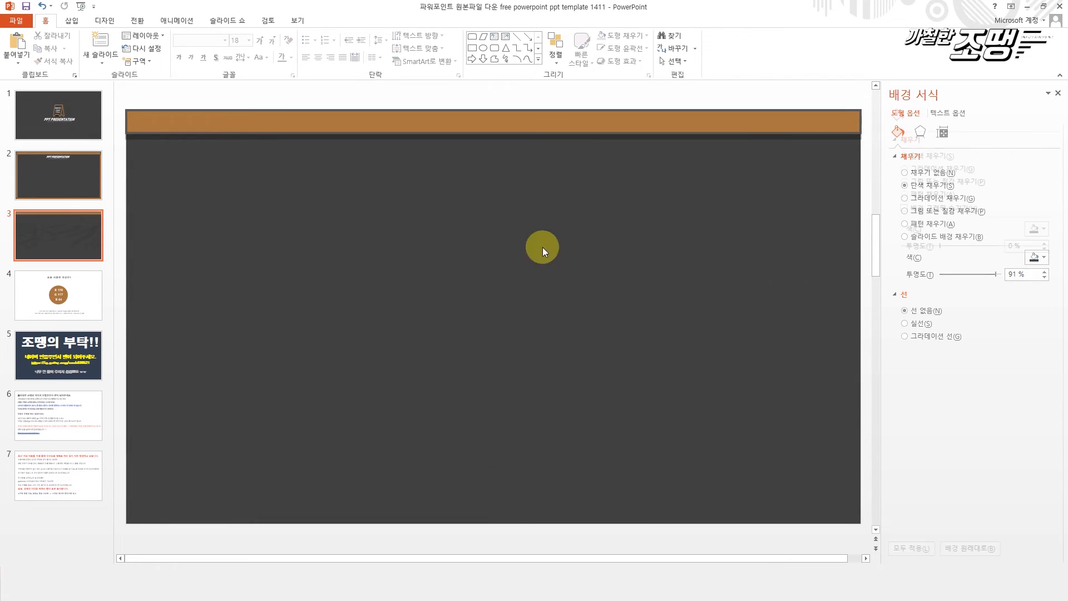
Draw a wavy closed wood-grain shape about 1.04 cm high and 17.53 cm wide over the bar's right half with the Curve tool
click(72, 21)
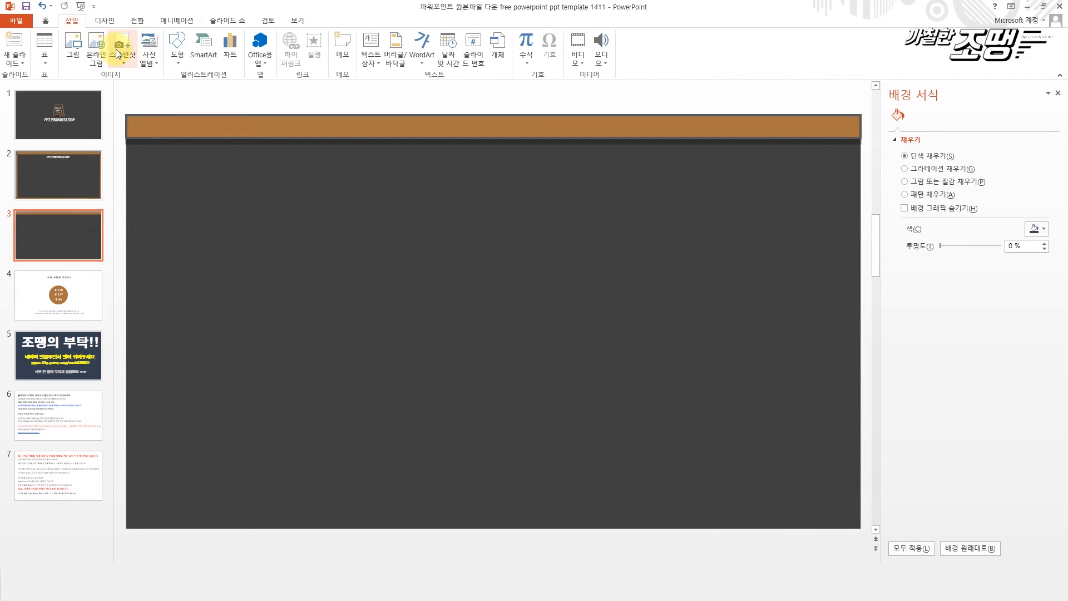
click(176, 59)
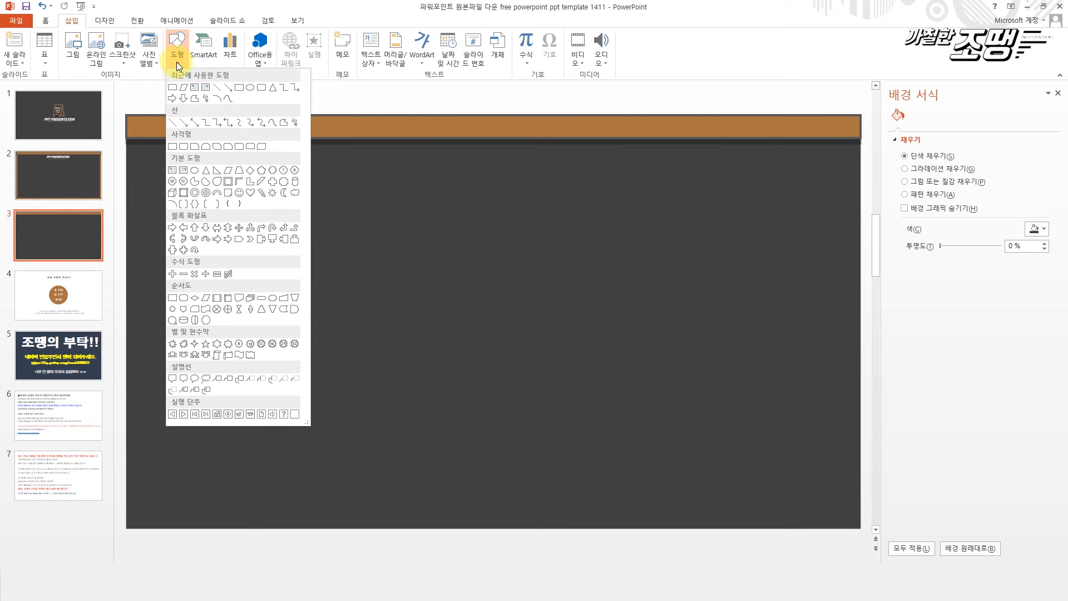
click(276, 122)
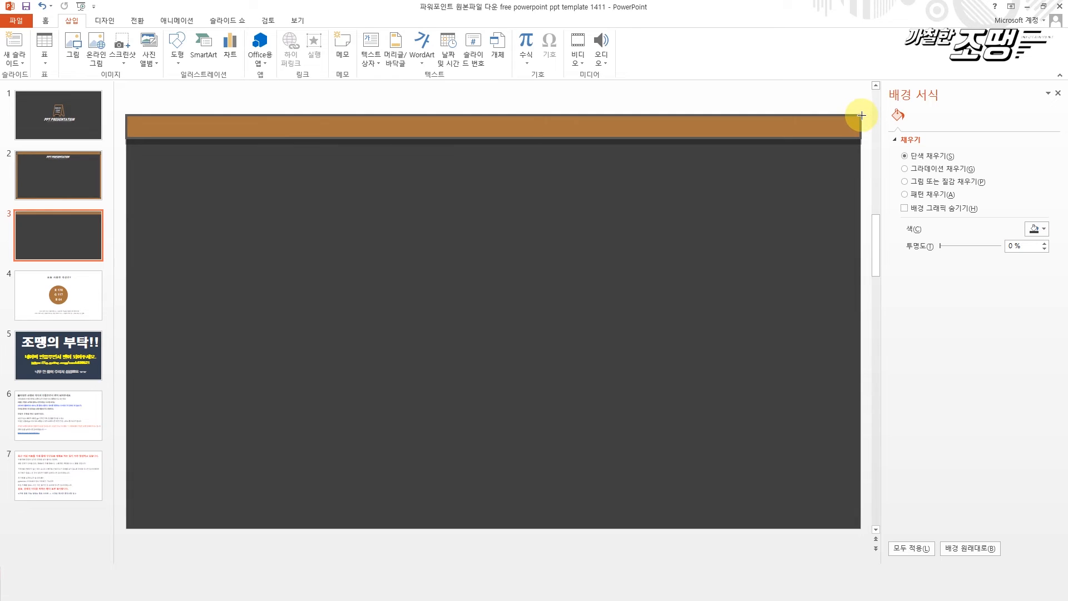
mouse_move(862, 115)
mouse_down()
mouse_move(482, 134)
mouse_move(754, 119)
mouse_move(826, 128)
mouse_move(863, 116)
mouse_up()
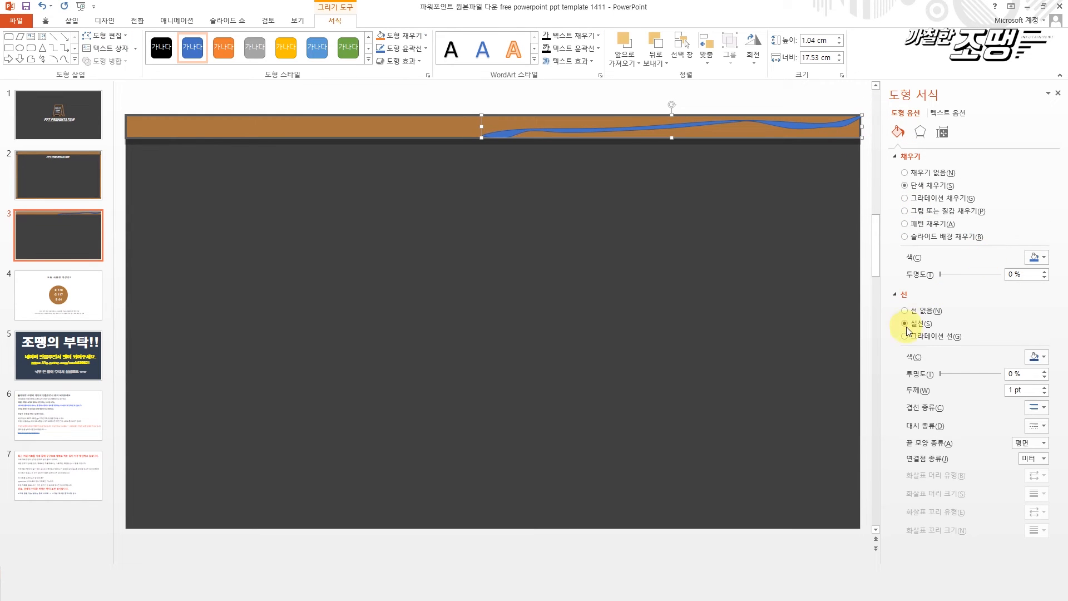
Remove the grain shape's outline and fill it with black at 92% transparency
click(905, 311)
click(1036, 257)
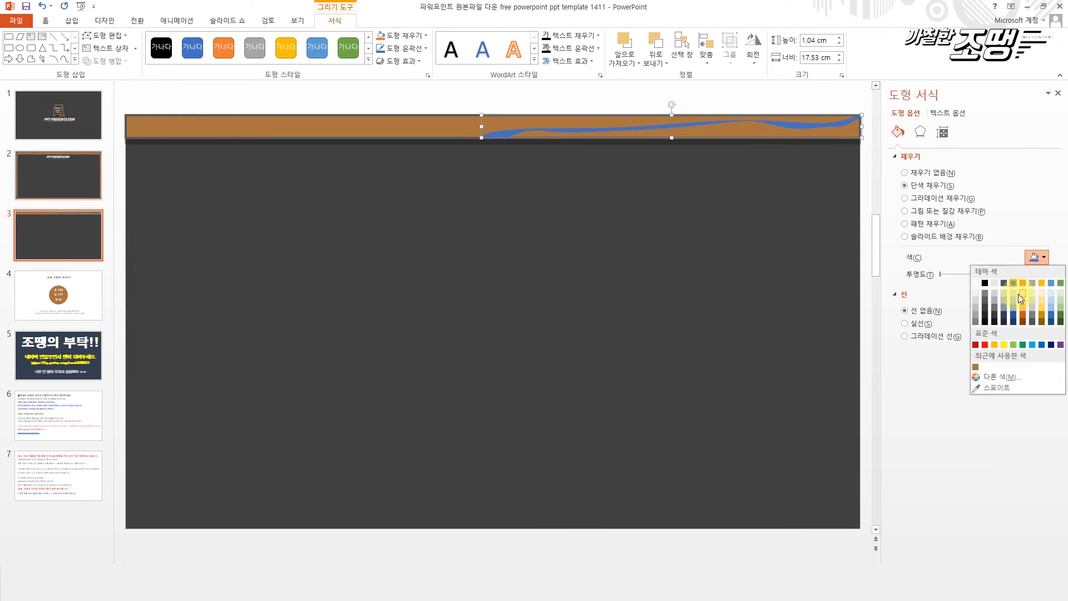
click(984, 283)
drag(941, 274, 997, 282)
click(639, 105)
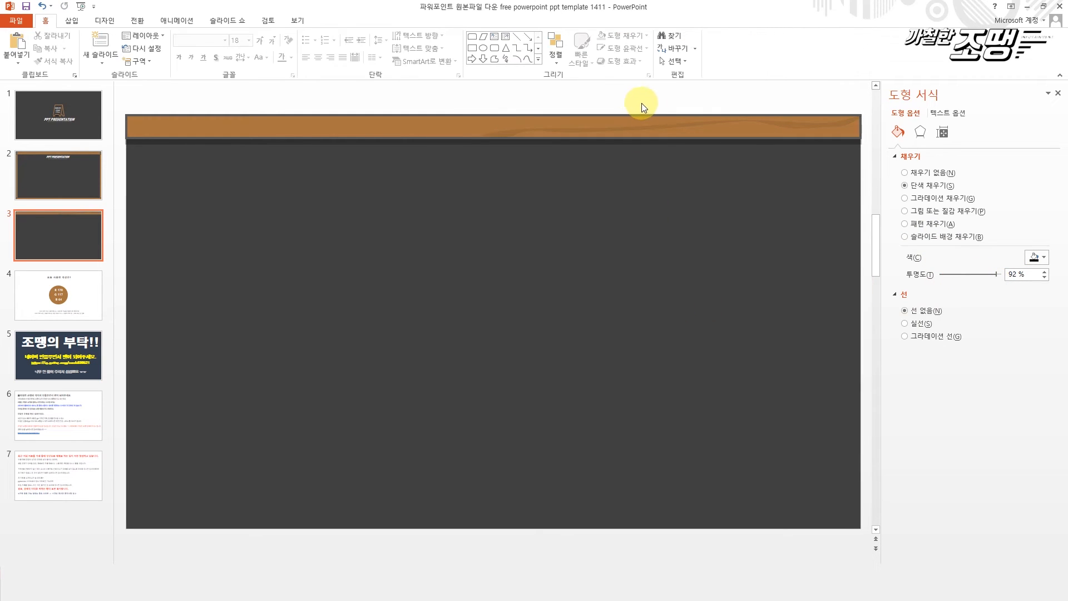
Duplicate the grain shape, flatten the copy to about 0.51 cm high, and place it along the bar's lower edge
click(663, 129)
key(ctrl+c)
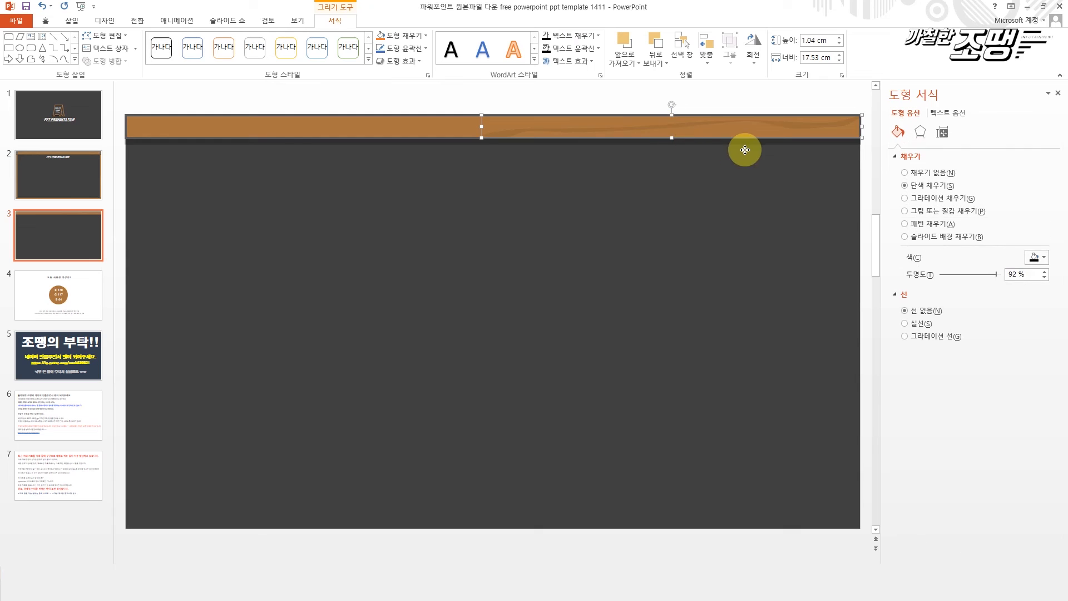
key(ctrl+v)
drag(822, 138, 817, 131)
drag(672, 145, 670, 138)
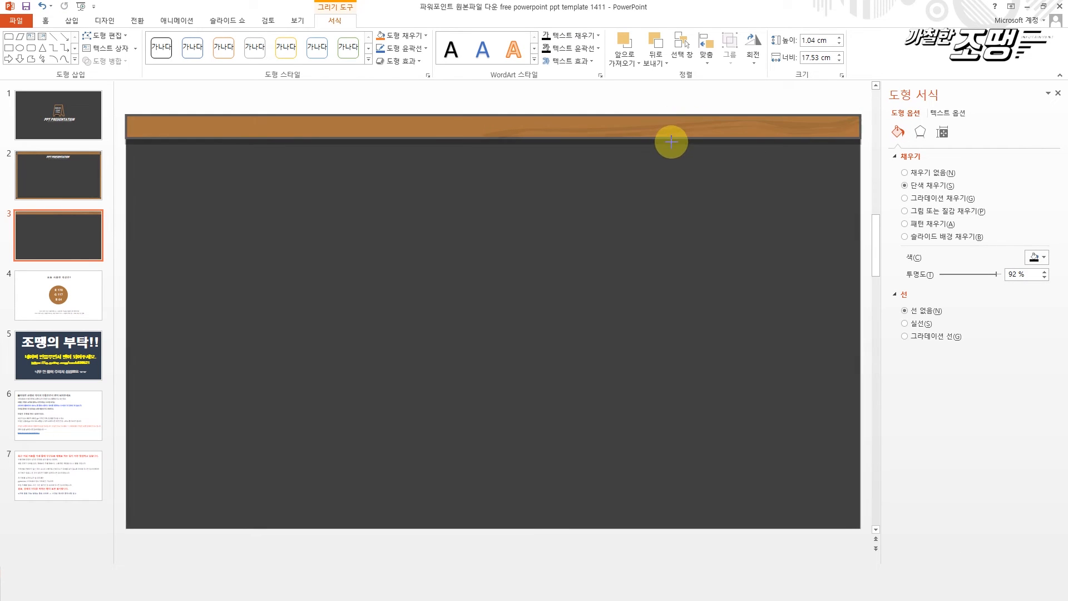
scroll(753, 242, up, 5)
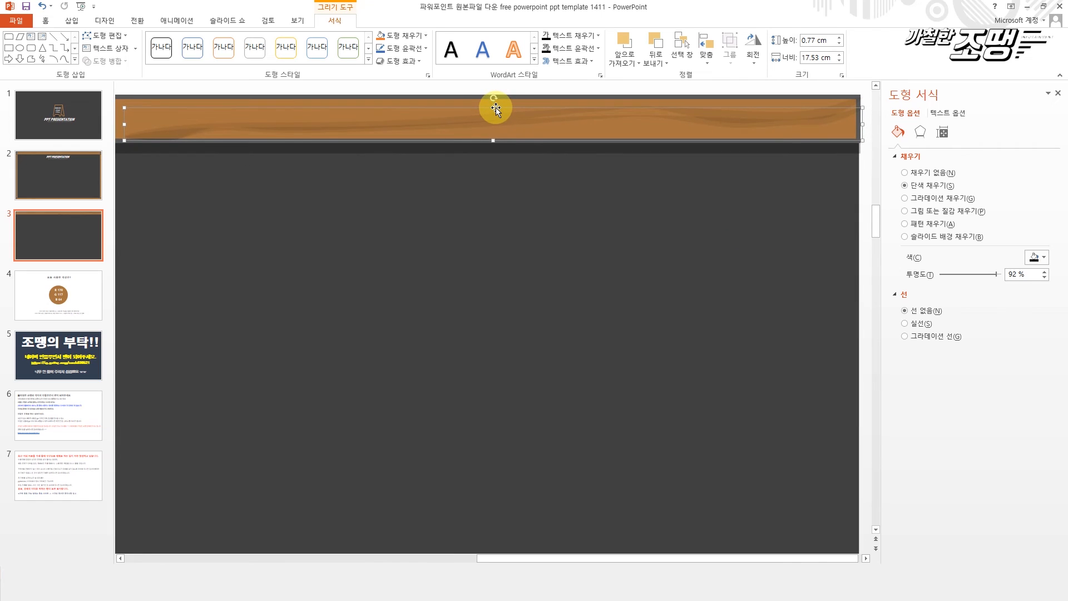
drag(499, 104, 508, 131)
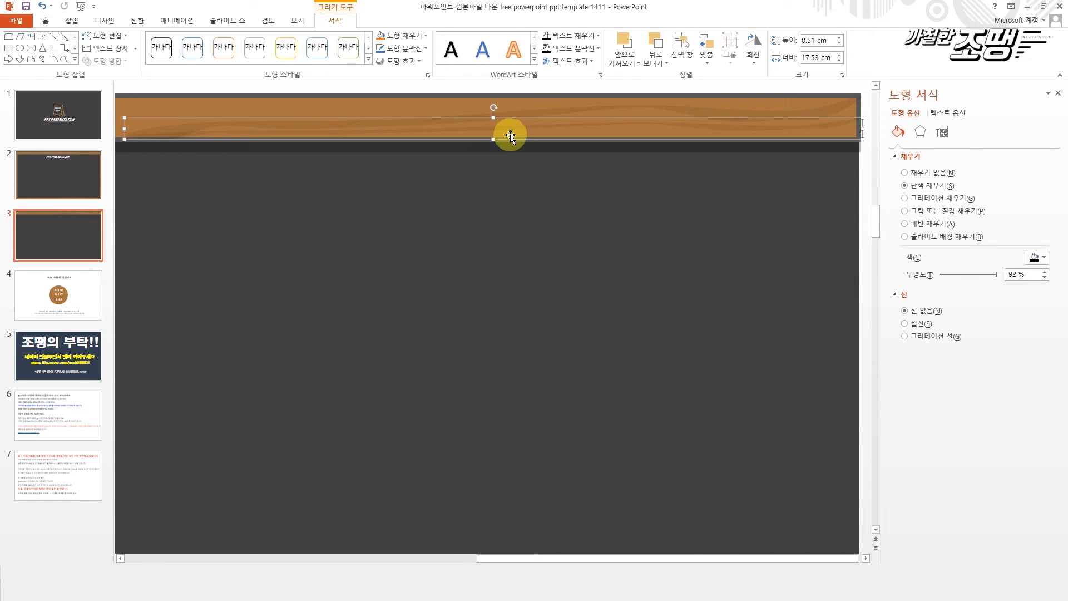
click(510, 191)
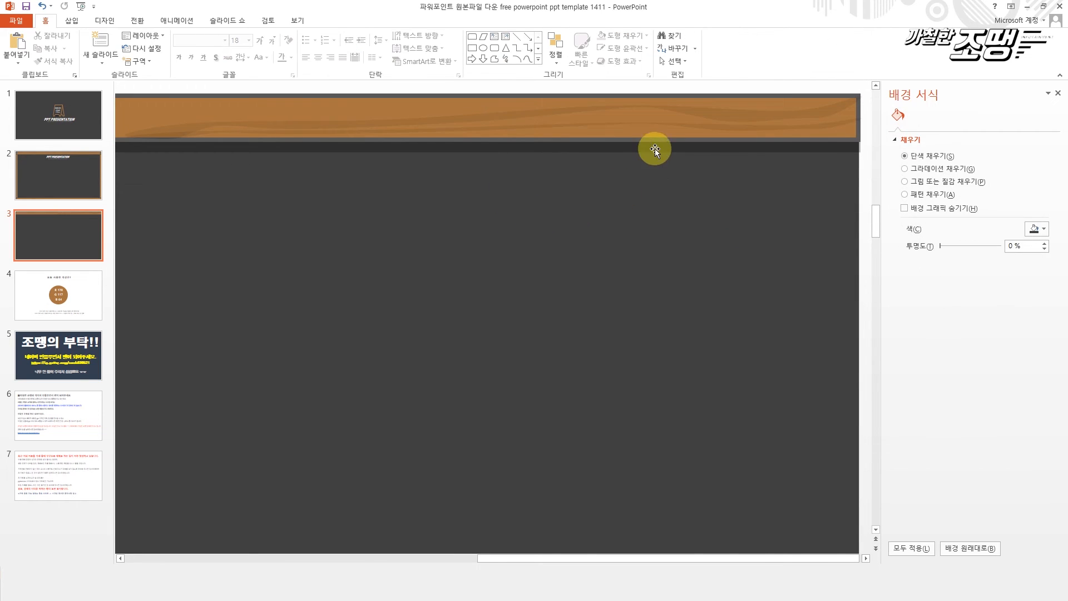
Edit the points of the flattened grain copy, shifting several along its length to vary its curve
double_click(711, 130)
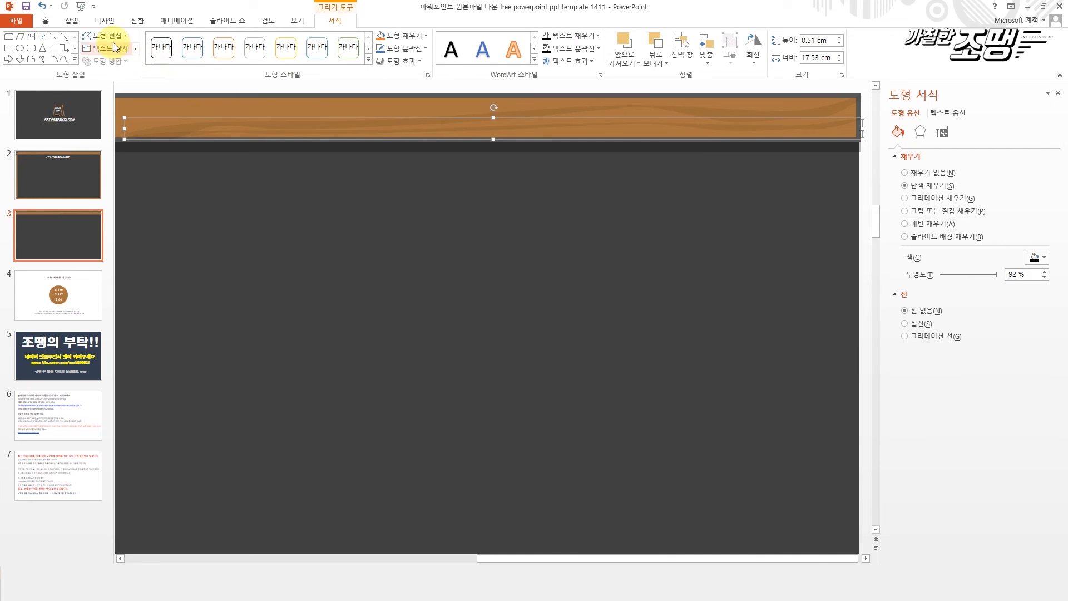
click(113, 39)
click(109, 65)
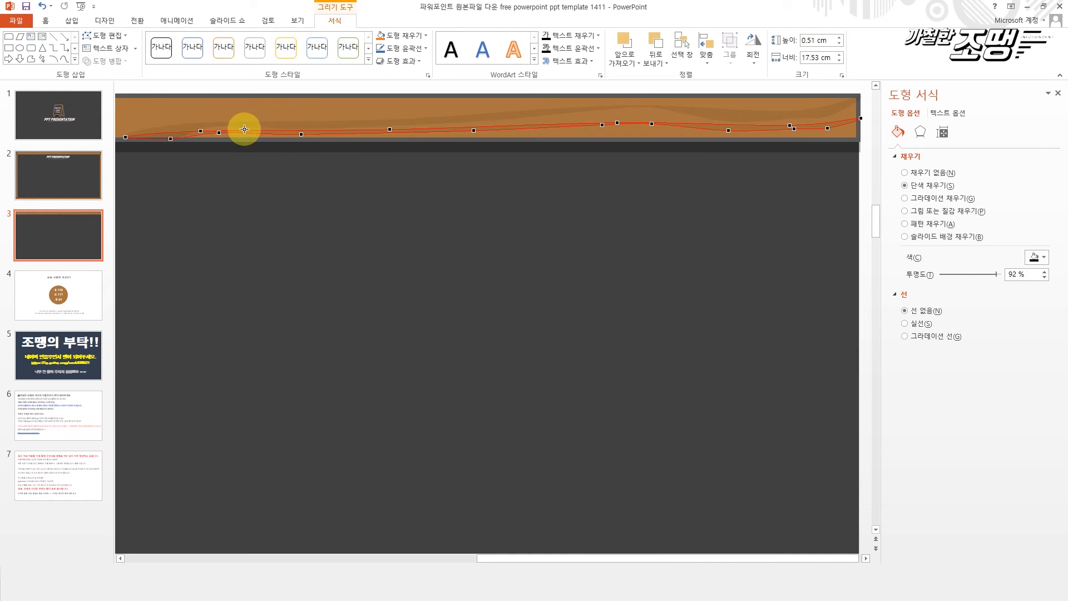
drag(170, 140, 166, 137)
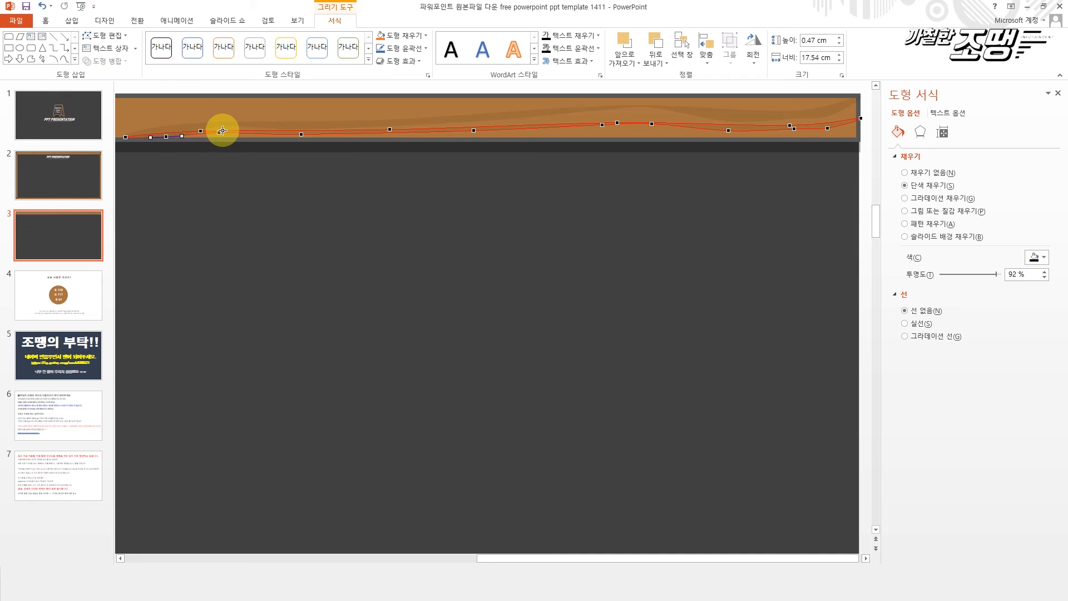
drag(389, 129, 380, 130)
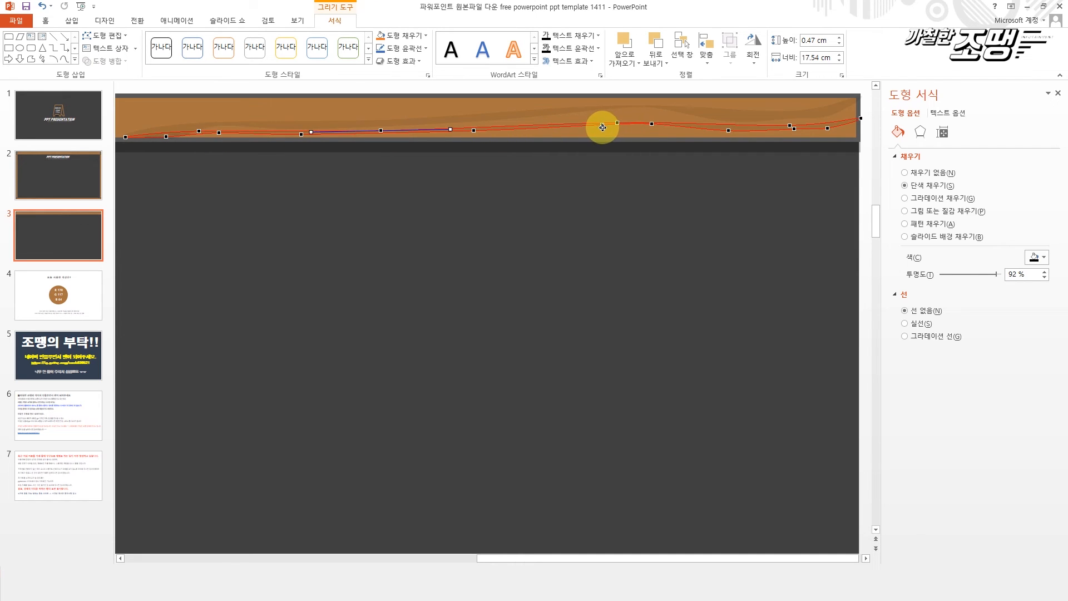
drag(603, 127, 560, 126)
click(712, 237)
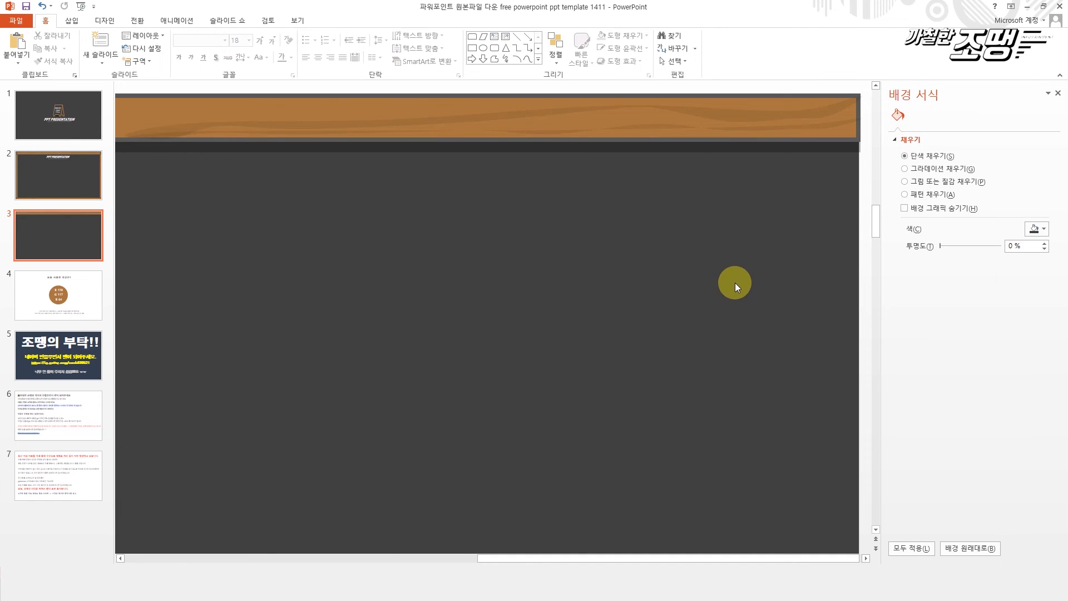
scroll(732, 292, down, 8)
scroll(729, 292, up, 3)
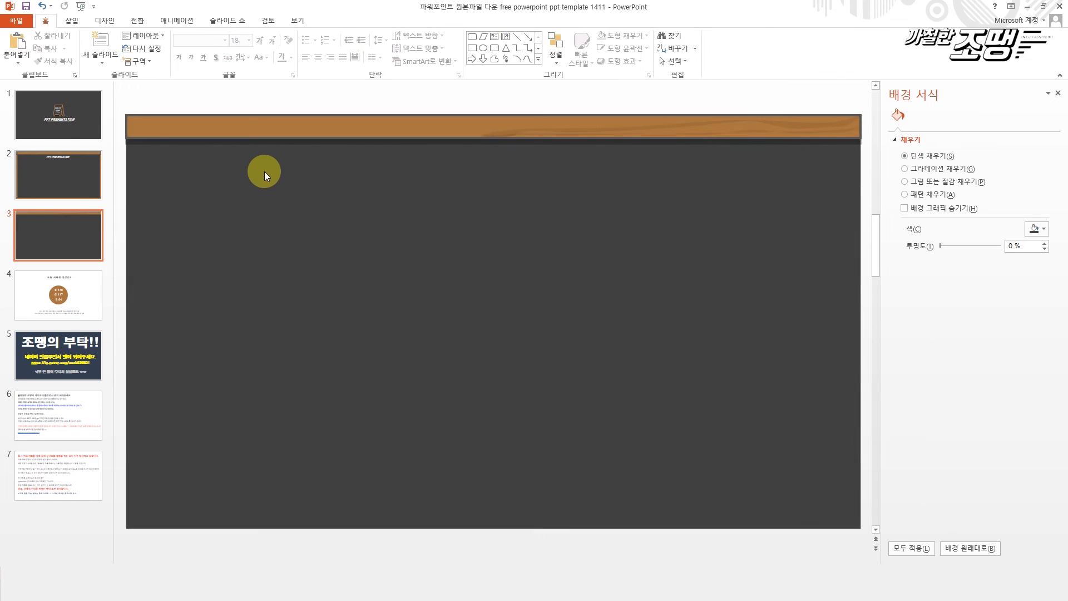
Select the bar with its grain shapes, and compare it with the finished wooden frame on slide 2
drag(127, 99, 868, 186)
click(73, 188)
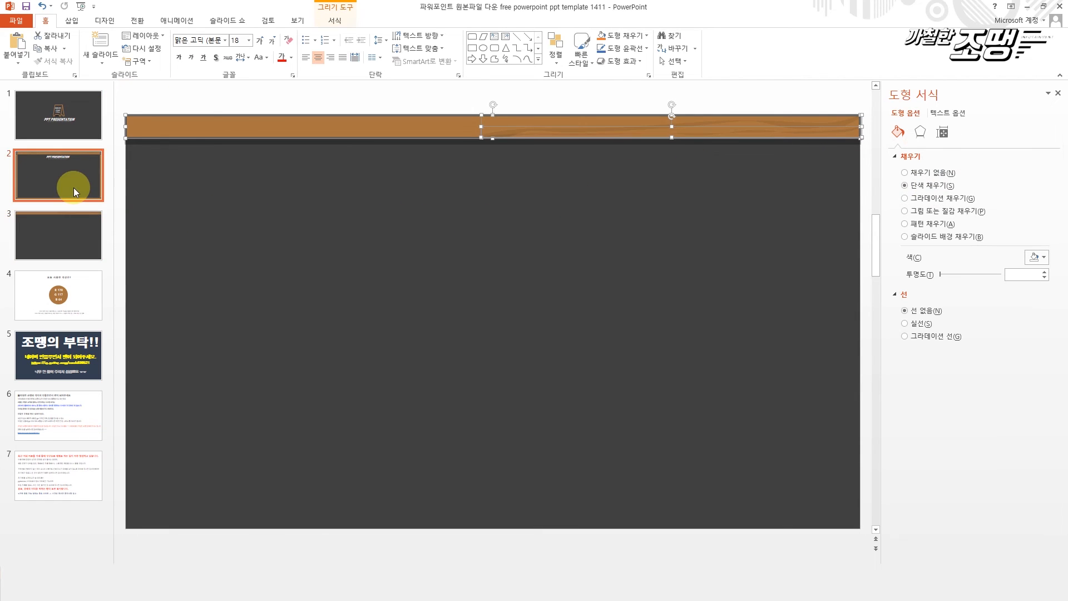
click(173, 378)
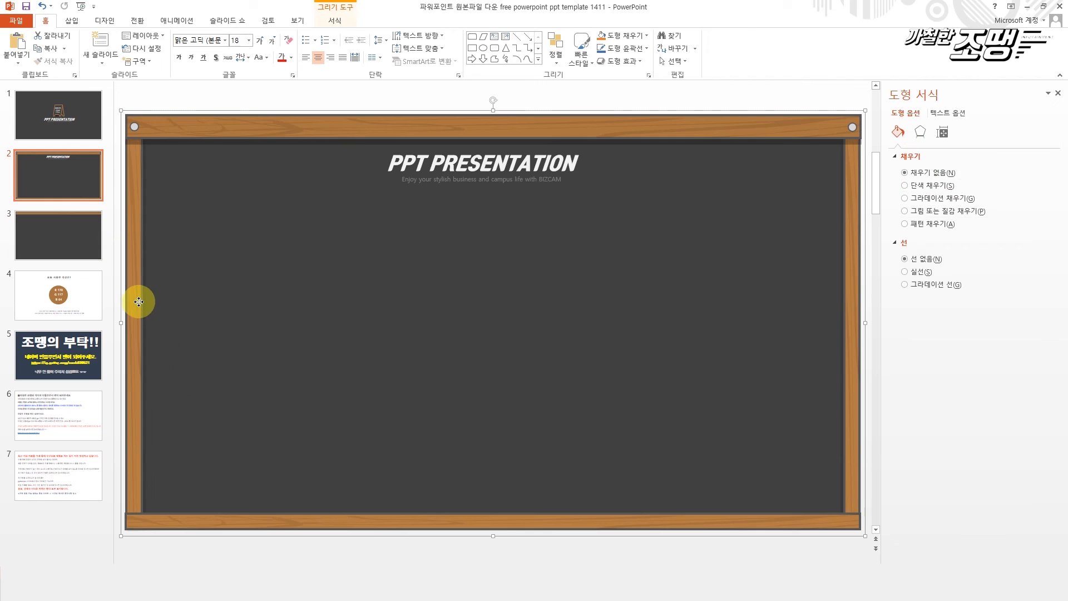
click(795, 342)
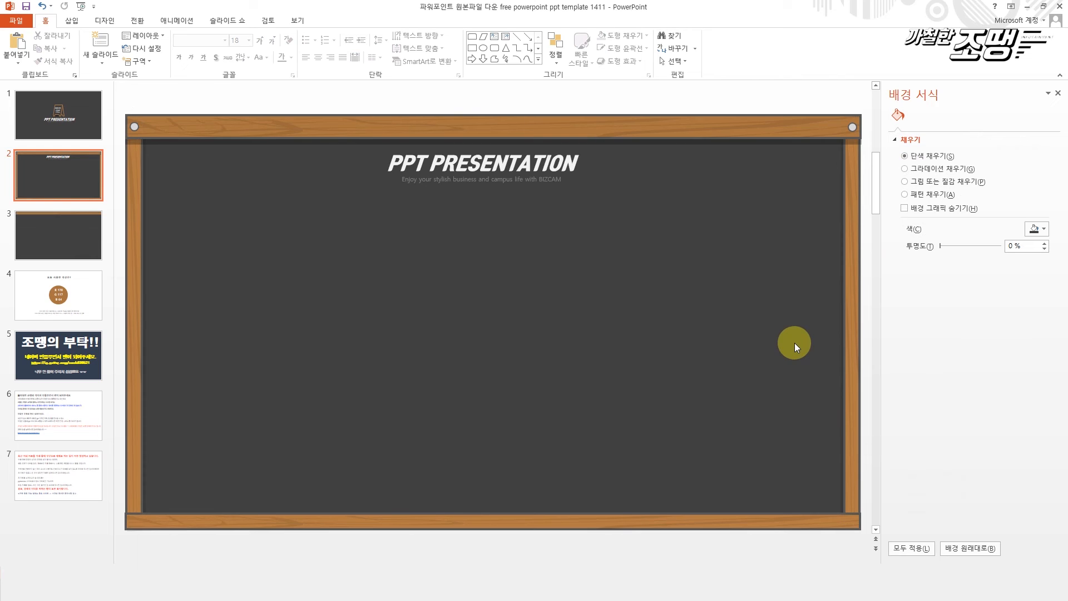
Delete both grain shapes from the brown bar on slide 3
click(88, 244)
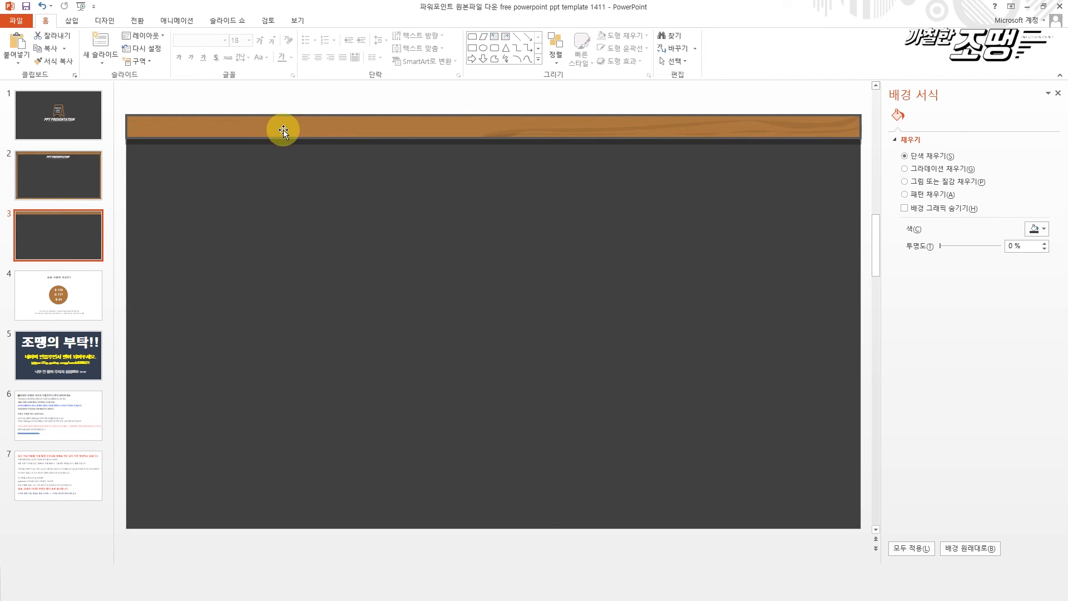
click(793, 125)
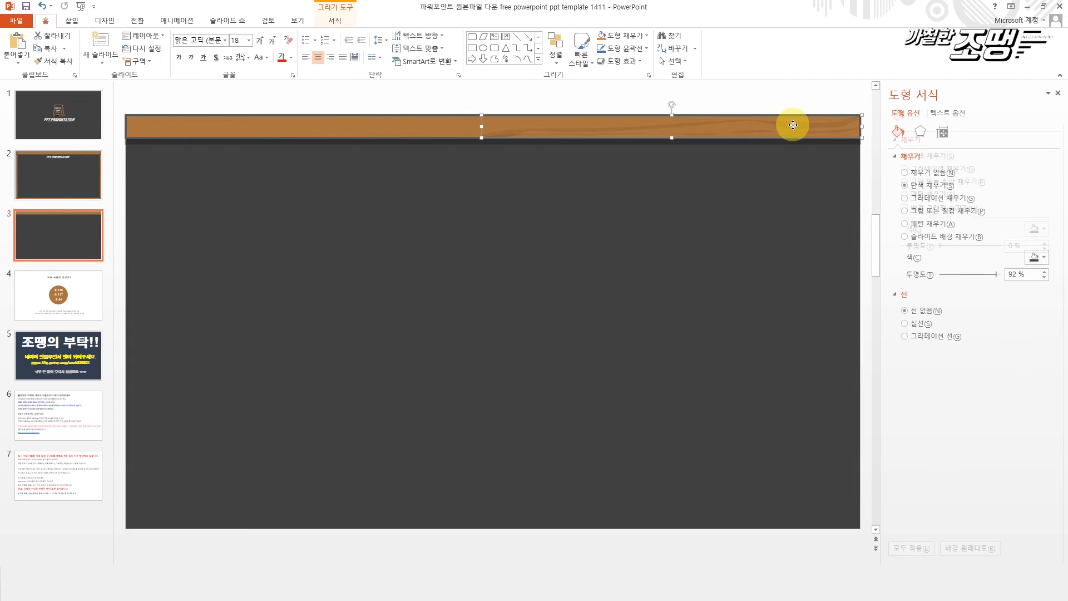
click(791, 146)
click(662, 134)
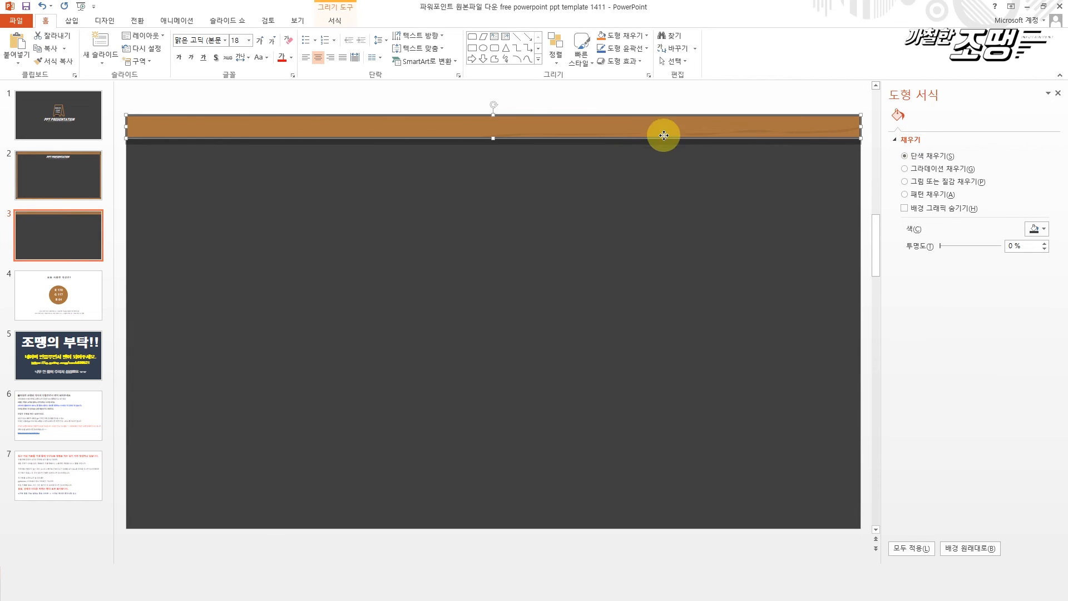
click(758, 132)
key(Delete)
Duplicate the brown bar into the middle of slide 3 and remove the copy's outline
click(626, 134)
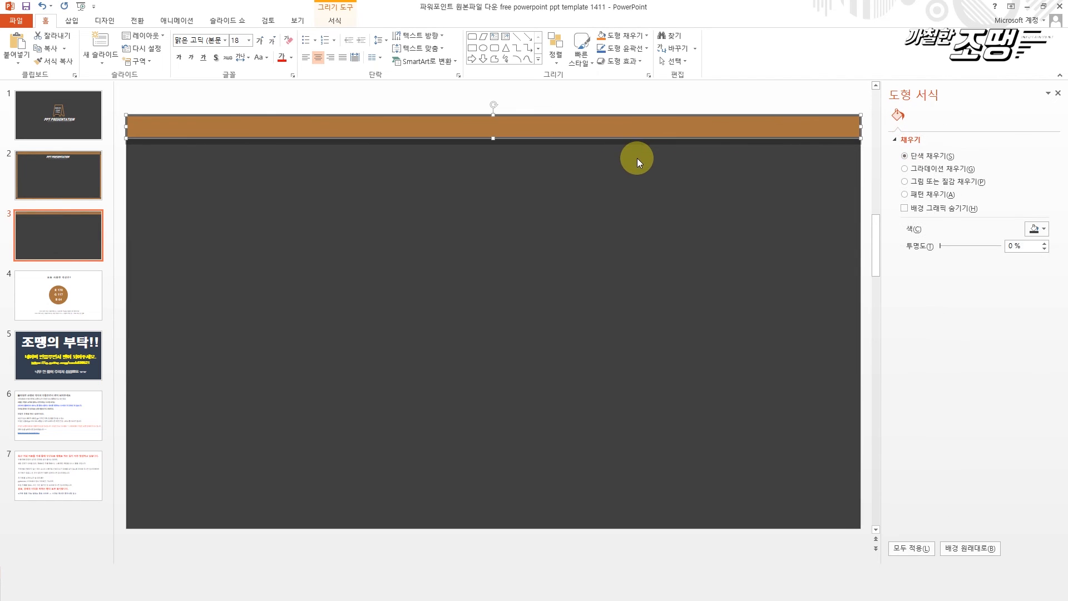
drag(607, 141, 603, 269)
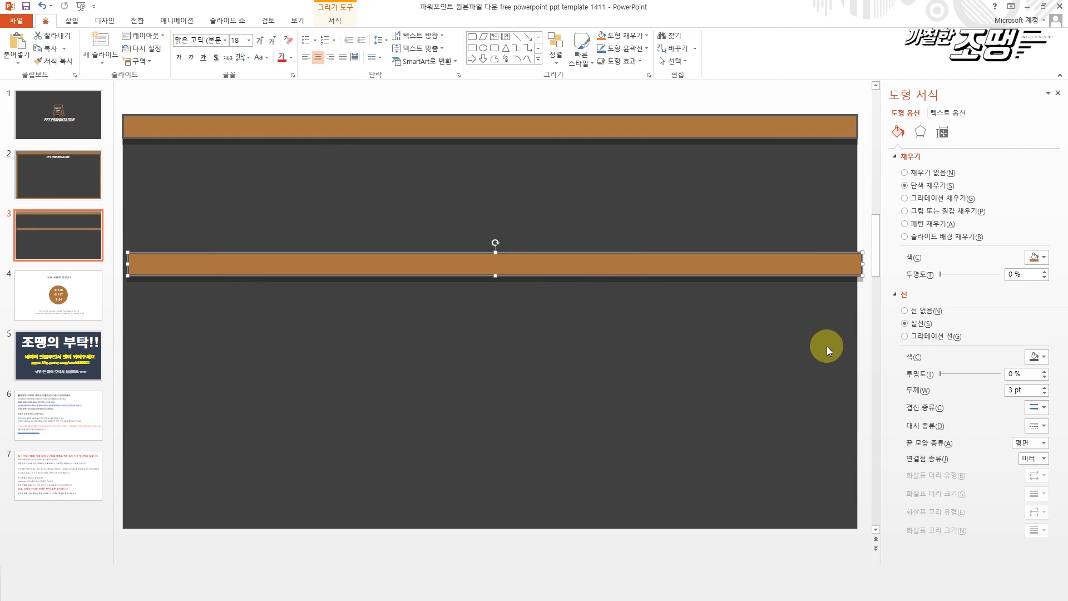
click(927, 310)
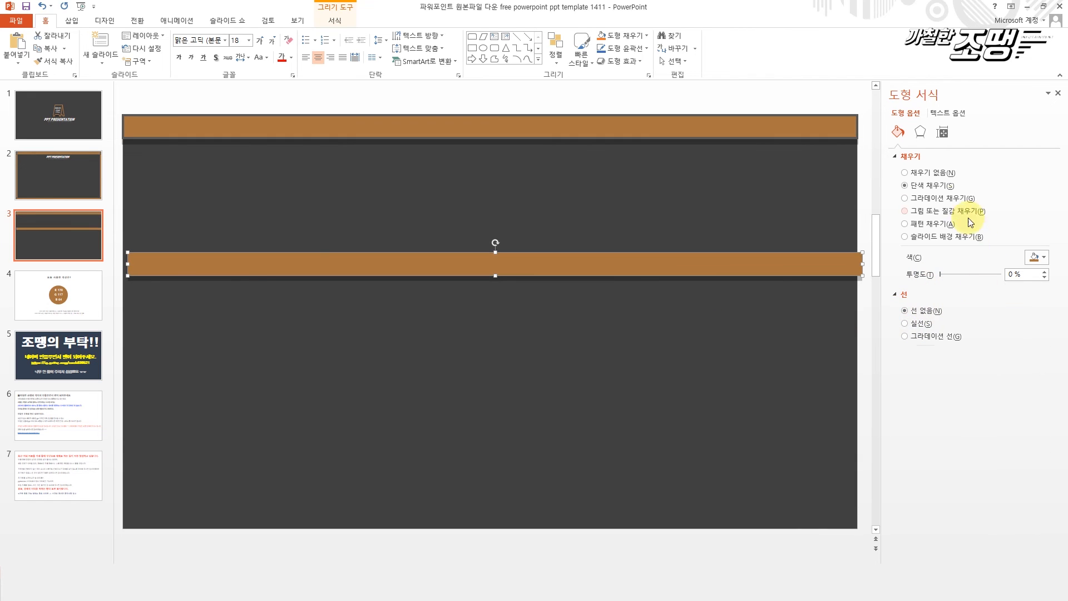
Remove the shadow from the duplicated brown bar in the middle of slide 3
click(920, 131)
click(1037, 171)
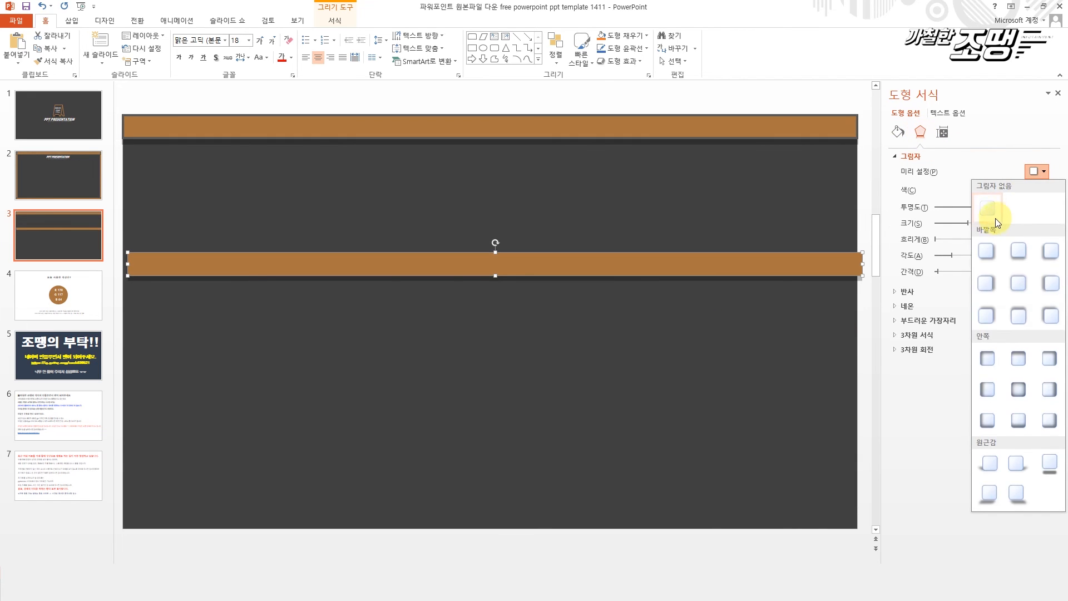
click(996, 218)
Fill the duplicated bar with the light-brown wood-grain texture from the built-in textures
click(899, 132)
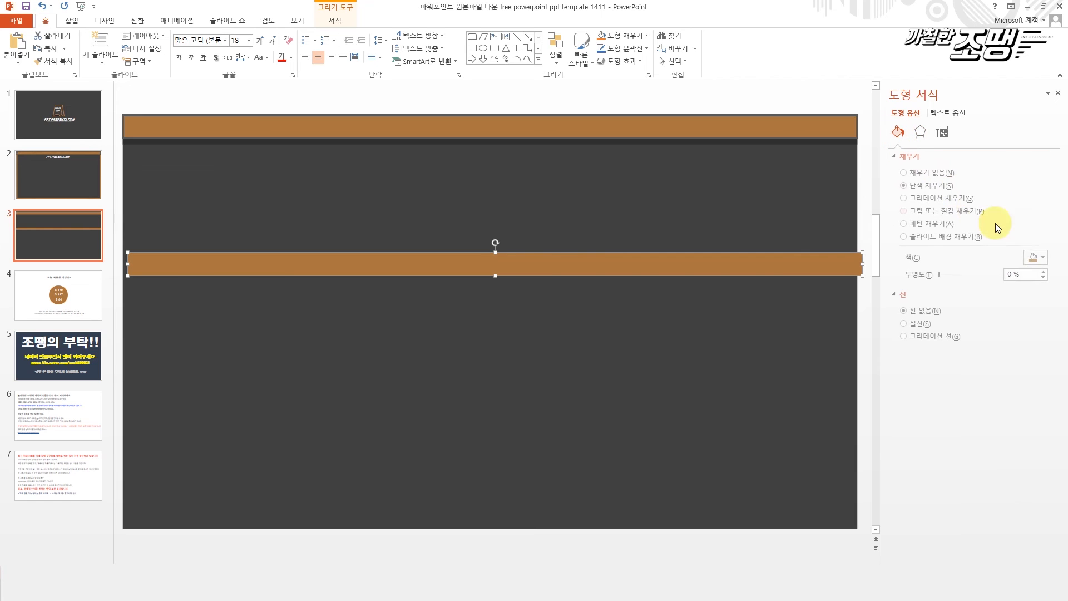
click(946, 213)
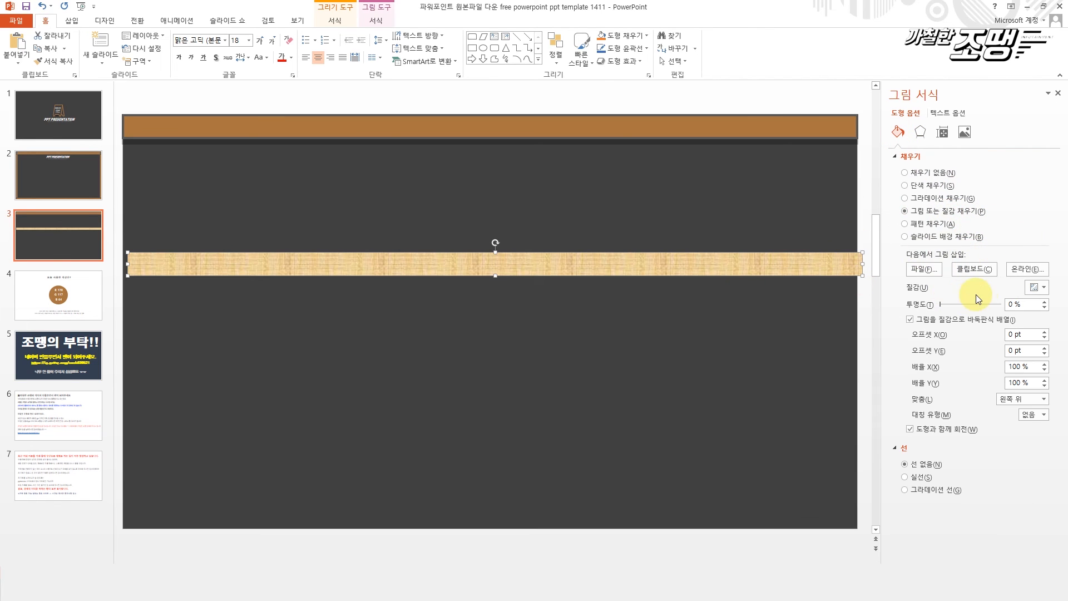
click(1032, 288)
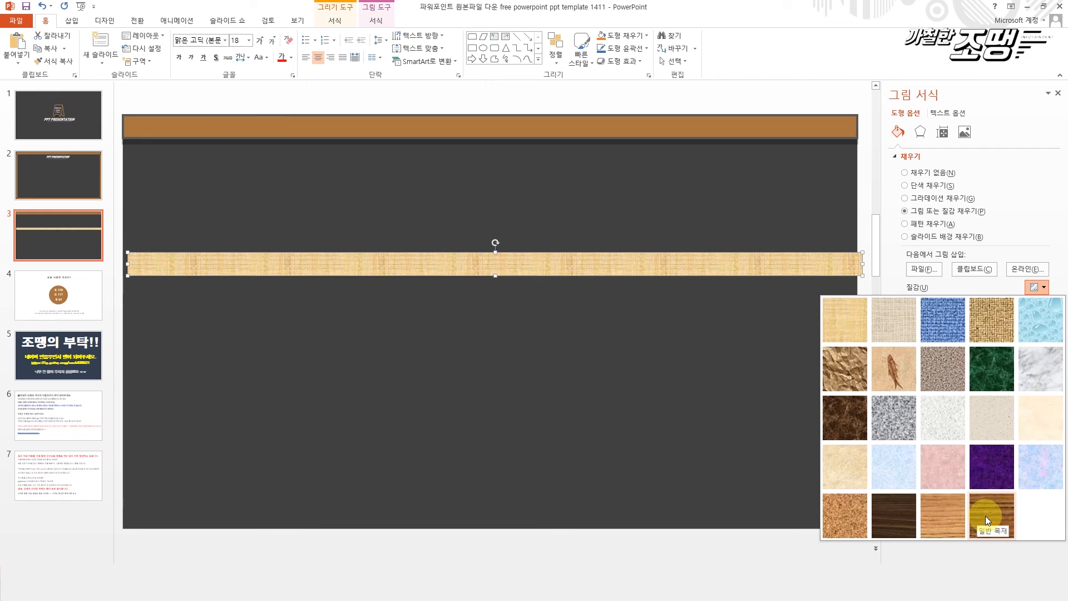
click(941, 512)
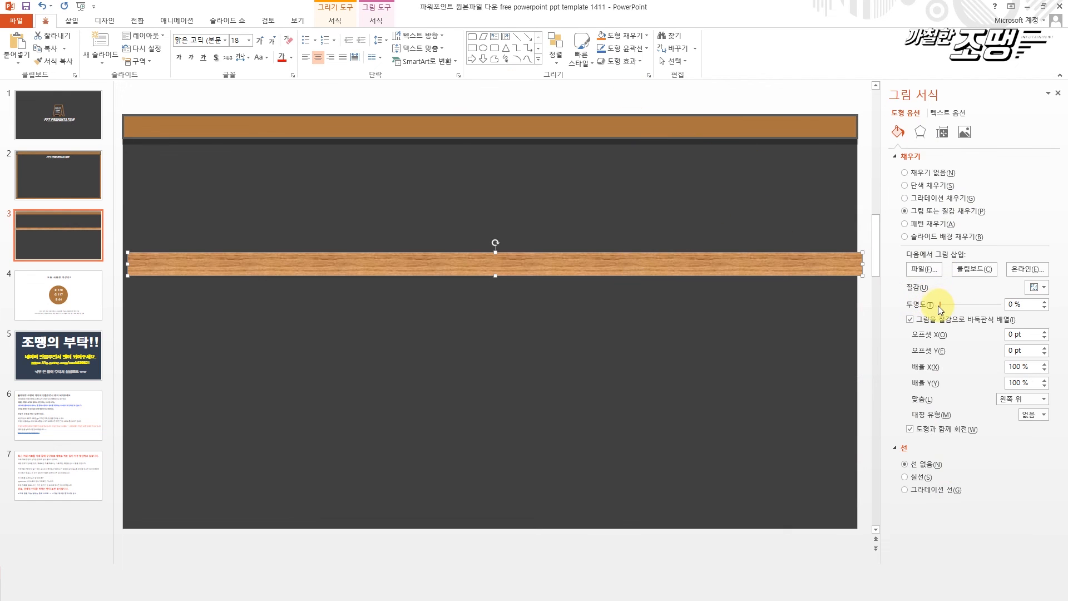
Set the wood-textured bar's transparency to 83% and lay it over the plain brown bar to check the grain up close
drag(941, 305, 992, 308)
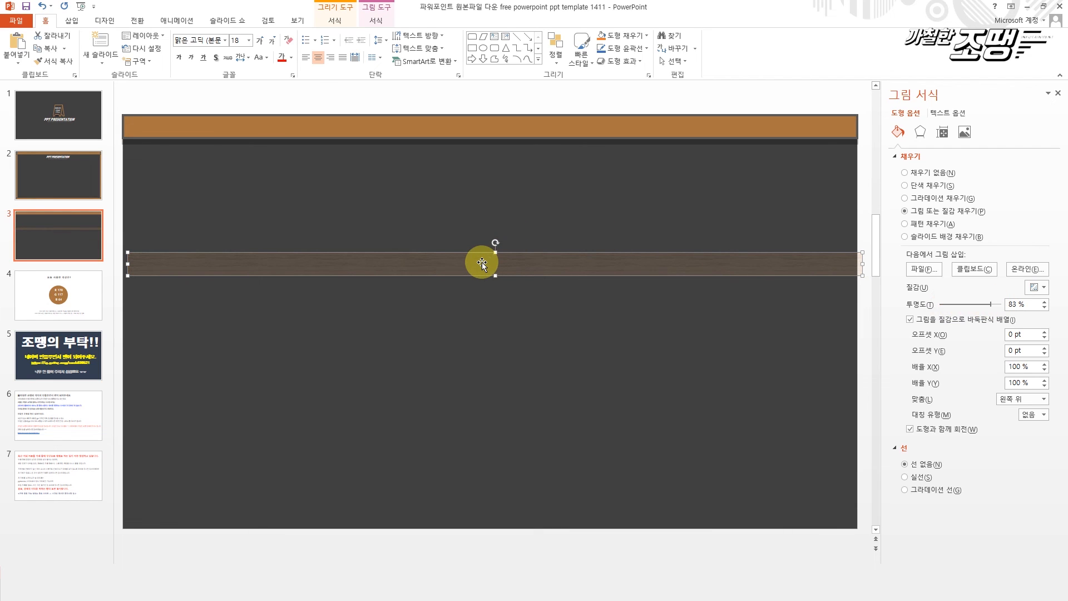
drag(482, 263, 481, 126)
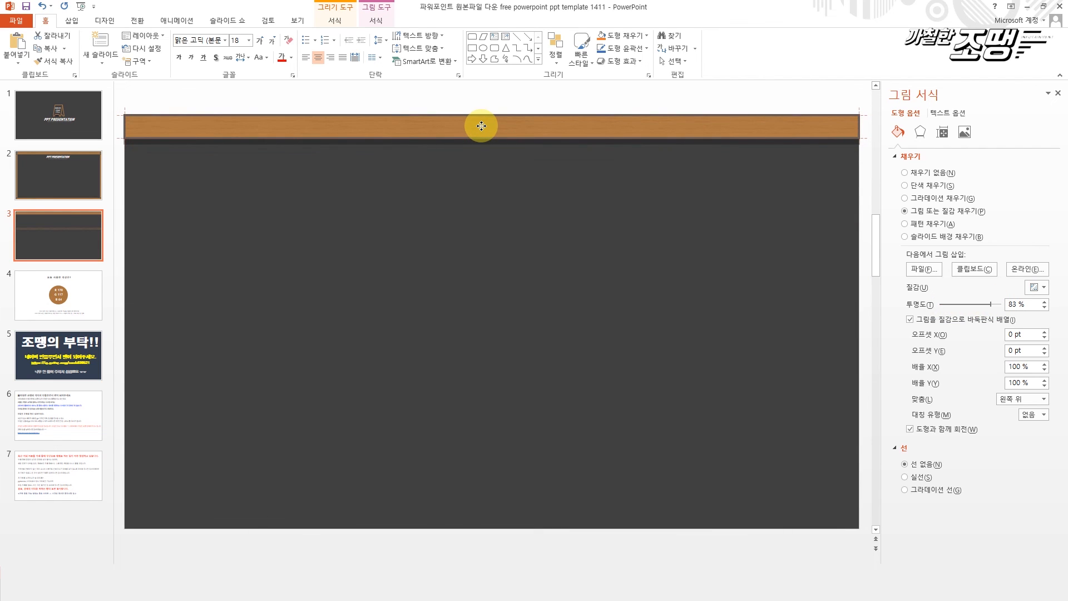
click(499, 273)
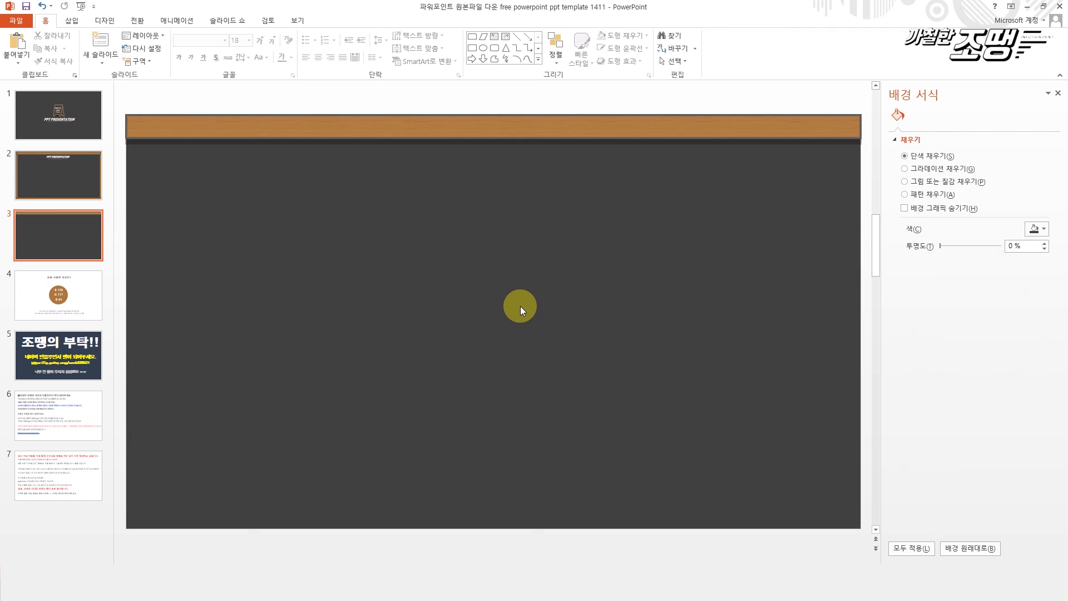
scroll(452, 187, up, 2)
scroll(516, 302, up, 4)
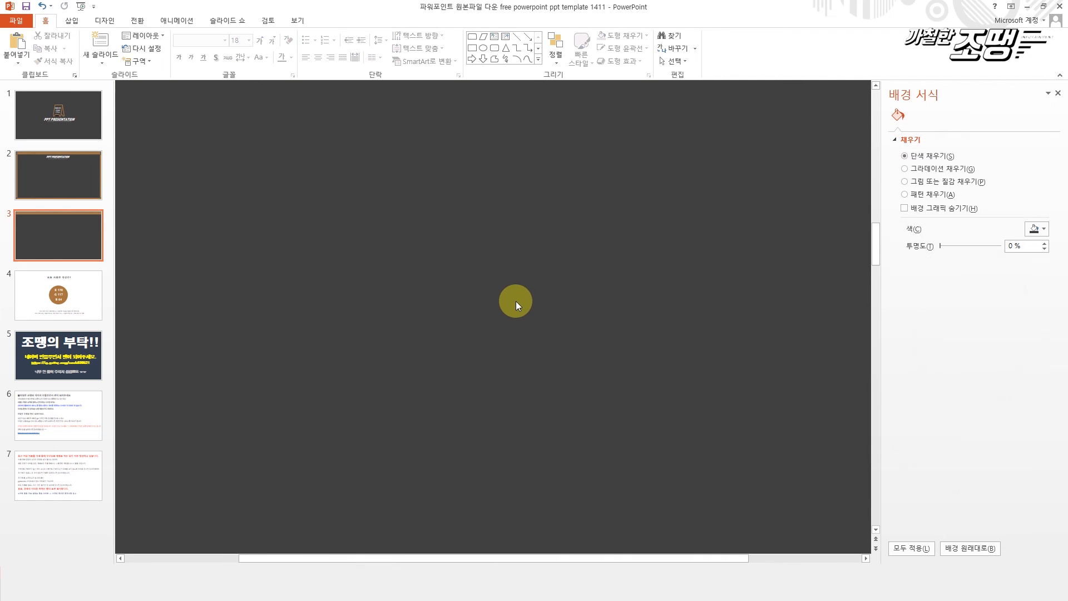
scroll(515, 301, down, 1)
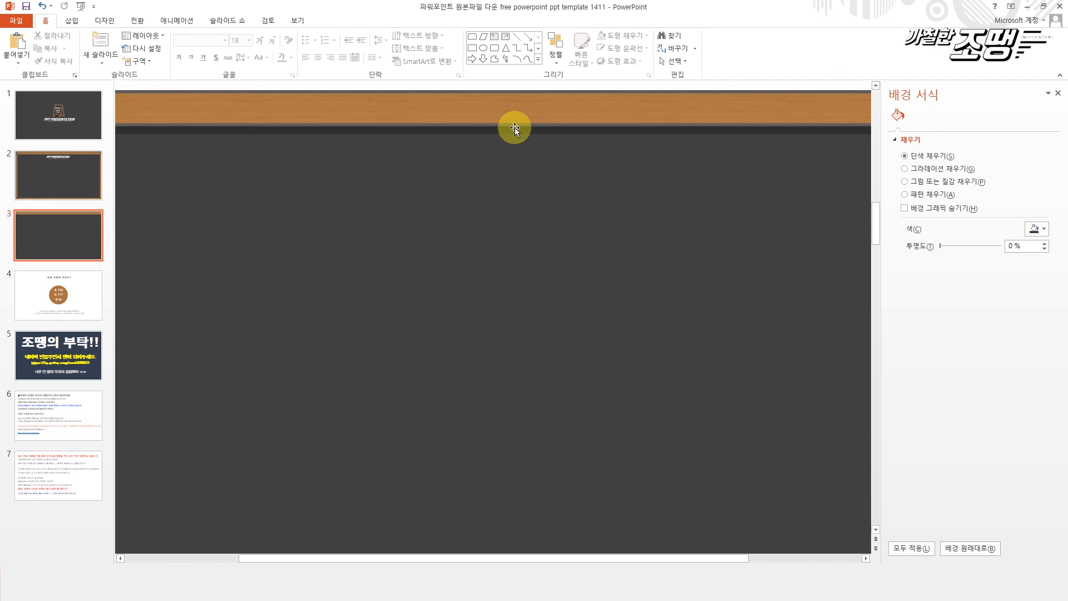
Move the textured bar off the brown bar, set its transparency to 0%, and align its ends with the slide edges
drag(515, 128, 506, 212)
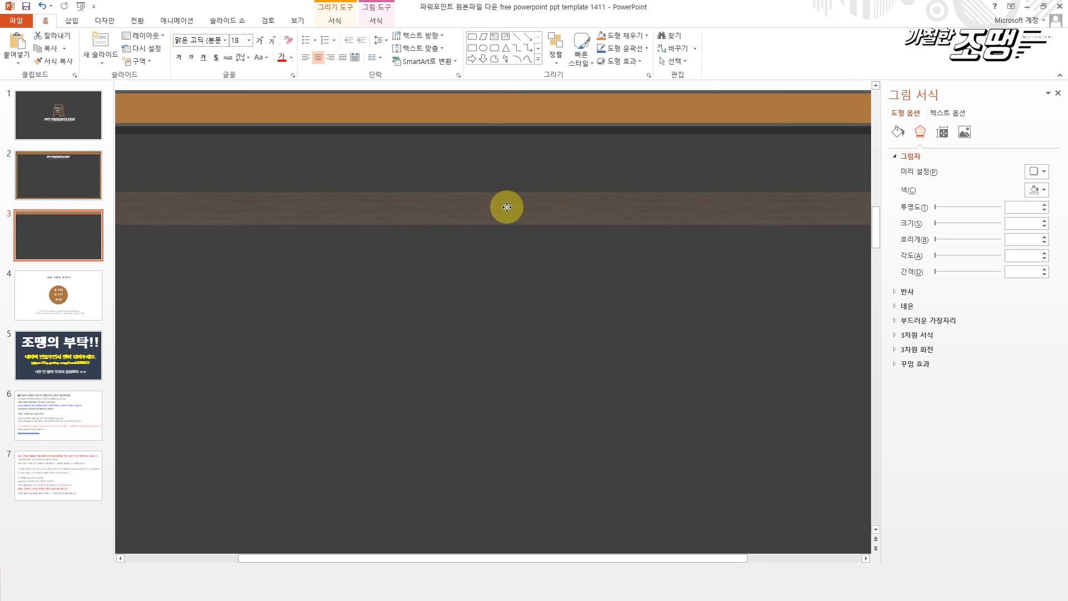
click(897, 135)
drag(991, 305, 894, 310)
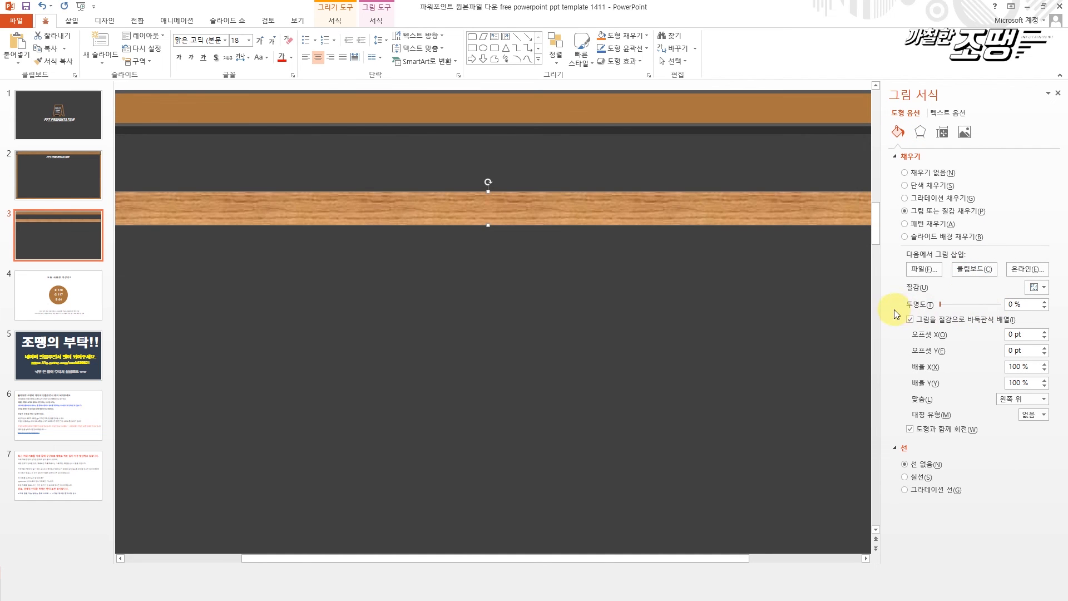
scroll(534, 314, down, 2)
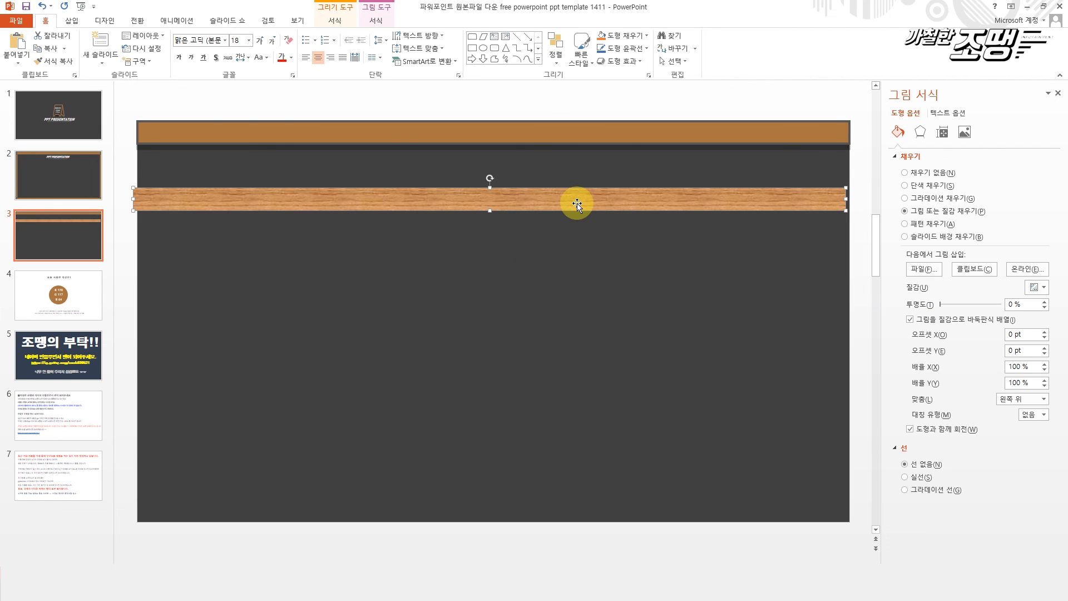
drag(577, 203, 582, 206)
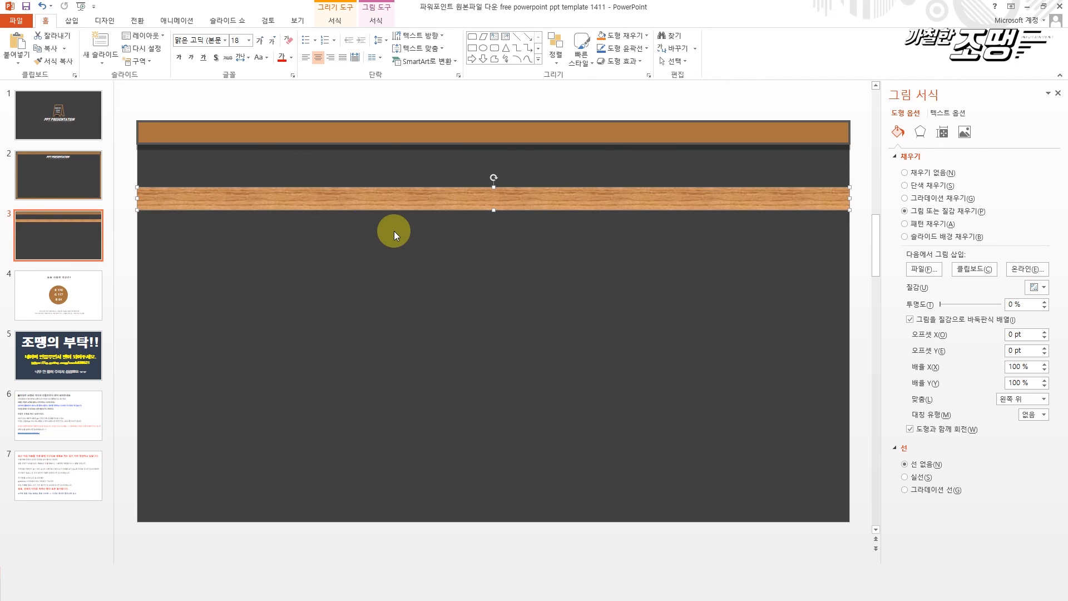
Set the wood-textured bar's transparency to 67% and place it exactly over the plain brown bar along the slide's upper edge
drag(940, 304, 981, 309)
drag(712, 219, 655, 200)
key(ctrl+z)
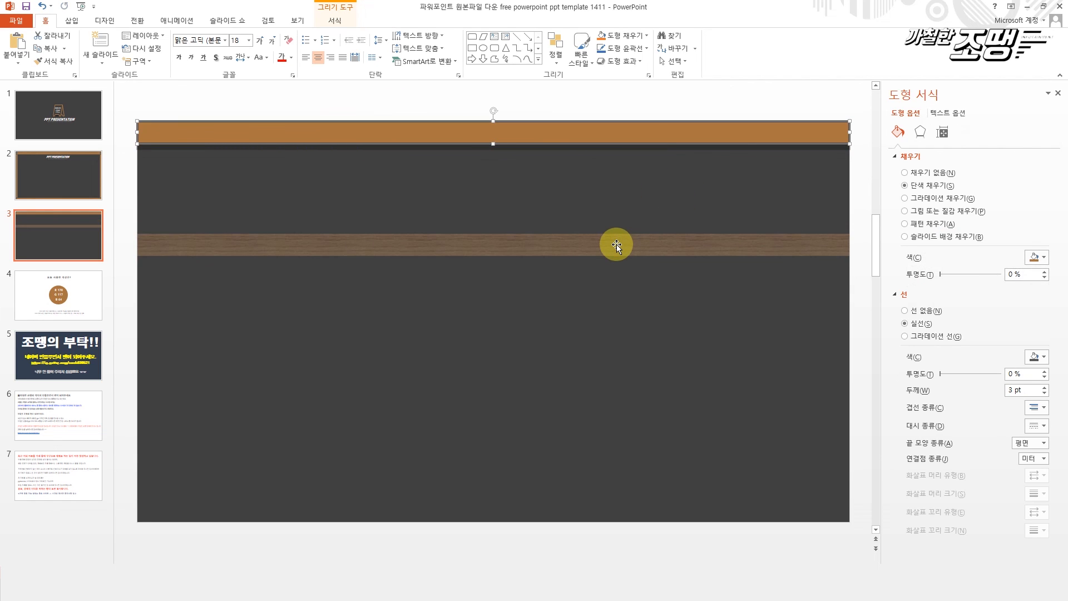
drag(617, 244, 632, 137)
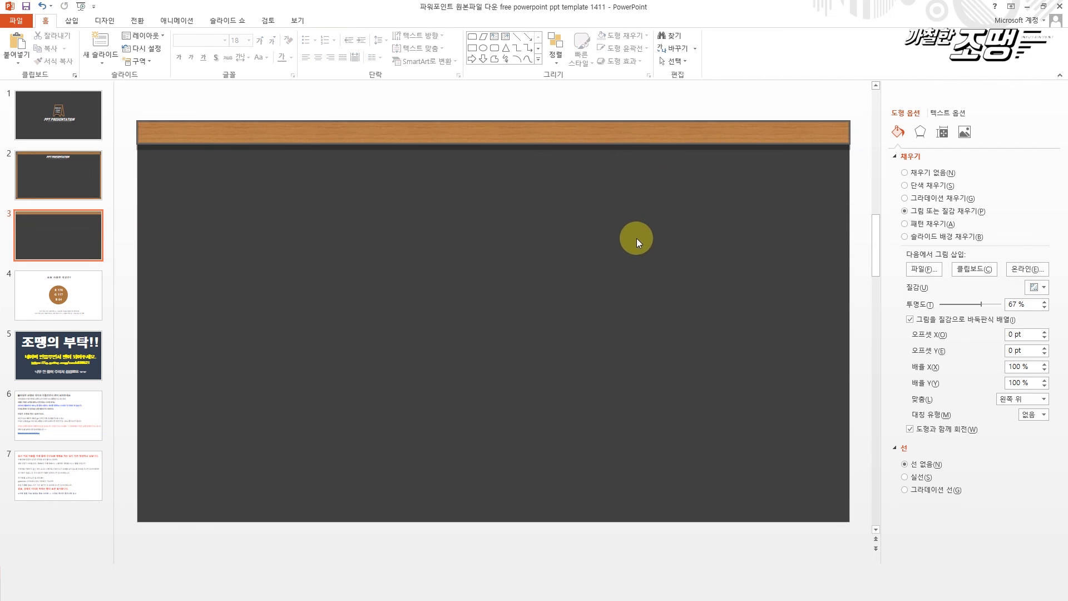
click(636, 238)
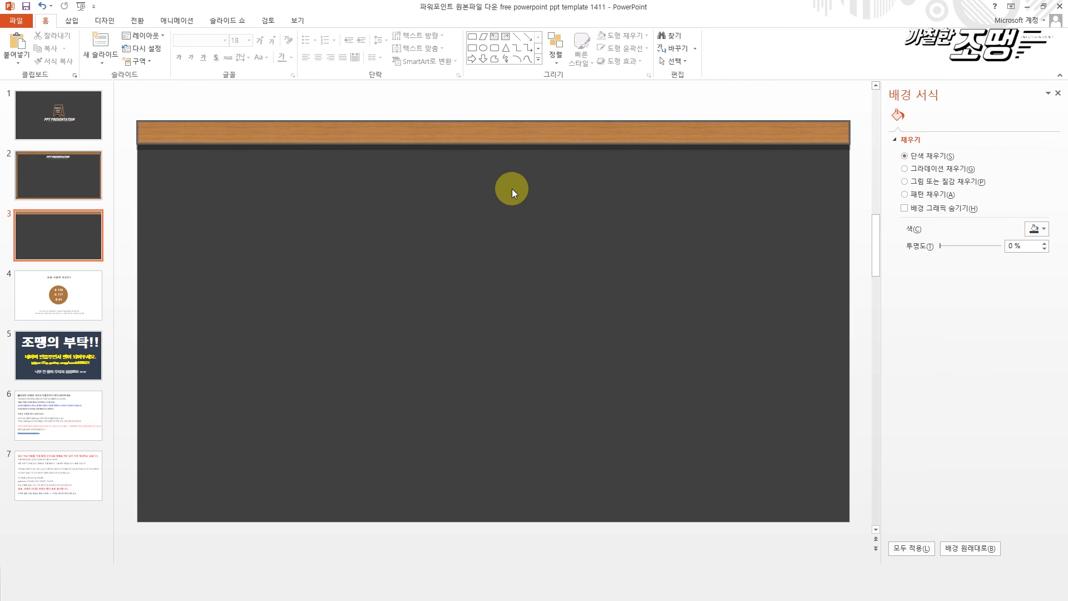